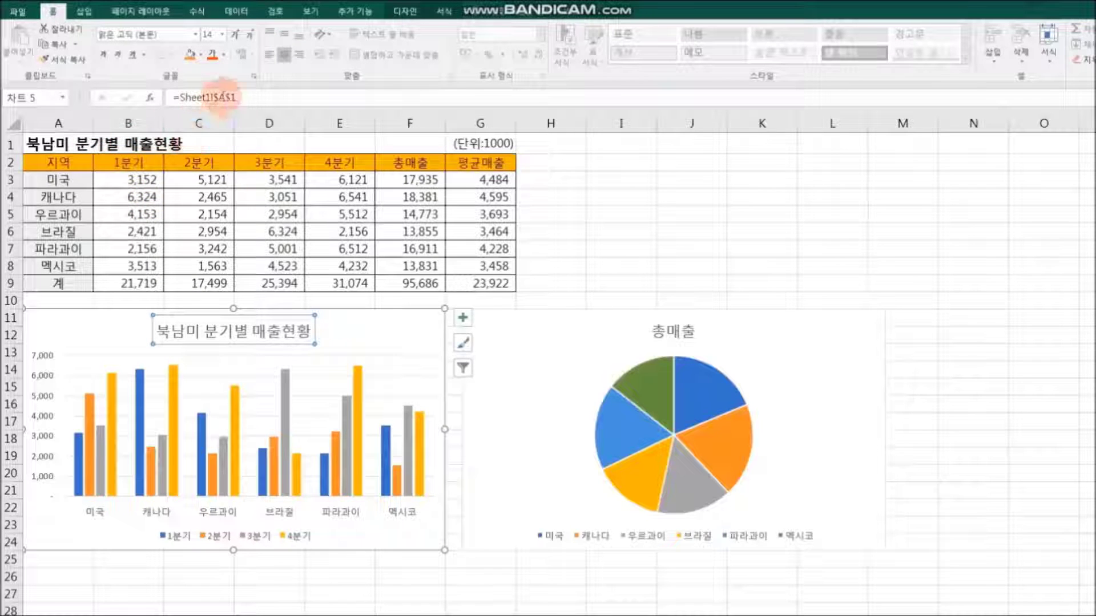
Change the sheet title in cell A1 to "북남미 분기별 매출리스트".
left_click(264, 94)
left_click(174, 144)
left_click(86, 147)
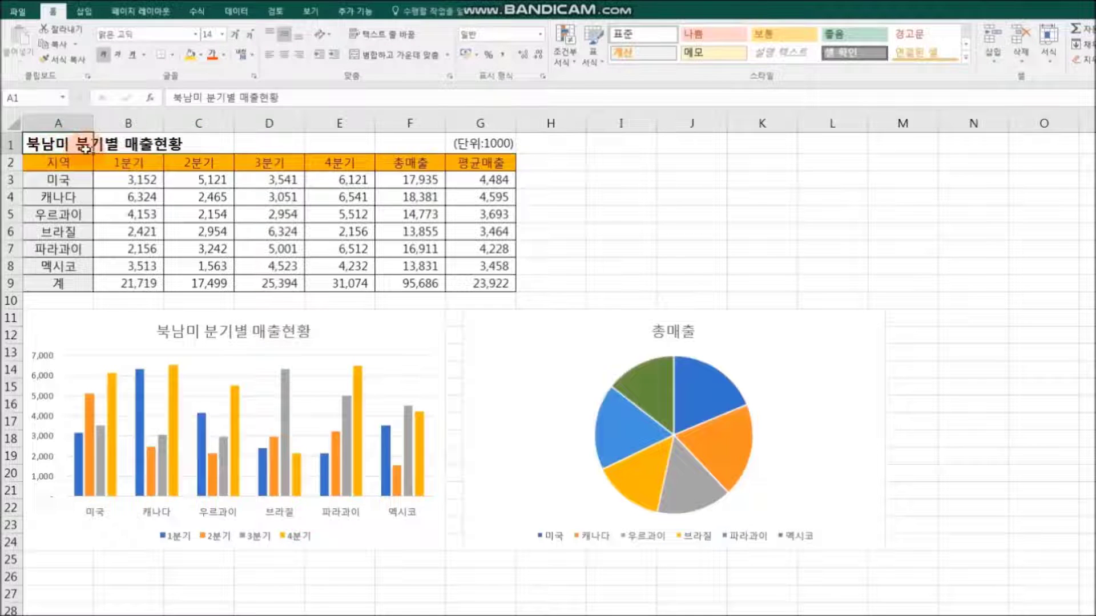
left_click(300, 98)
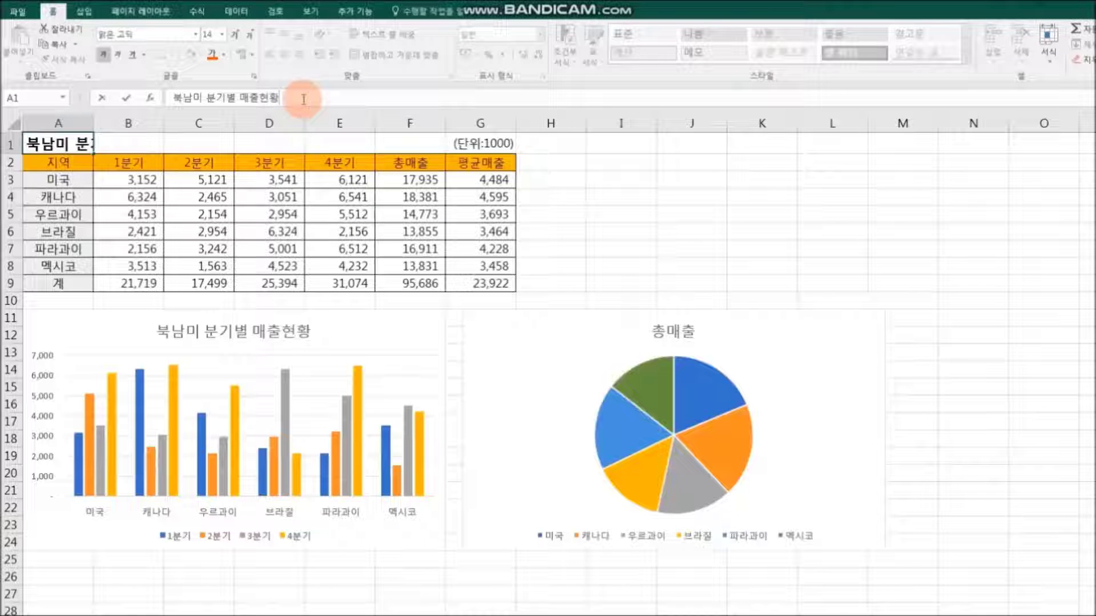
key("BackSpace")
key("BackSpace")
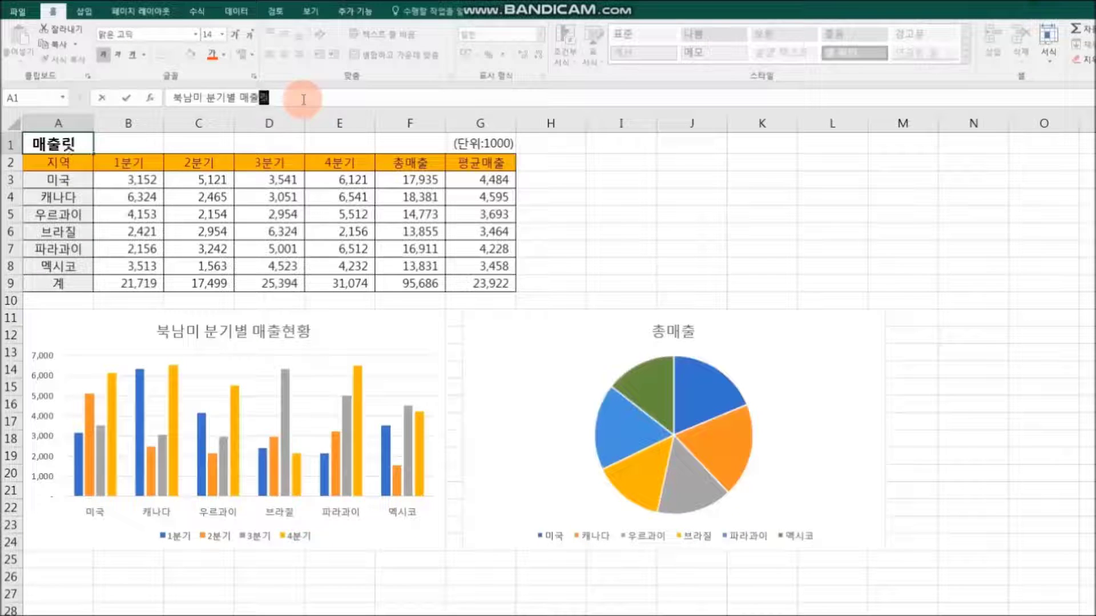
type("리스트")
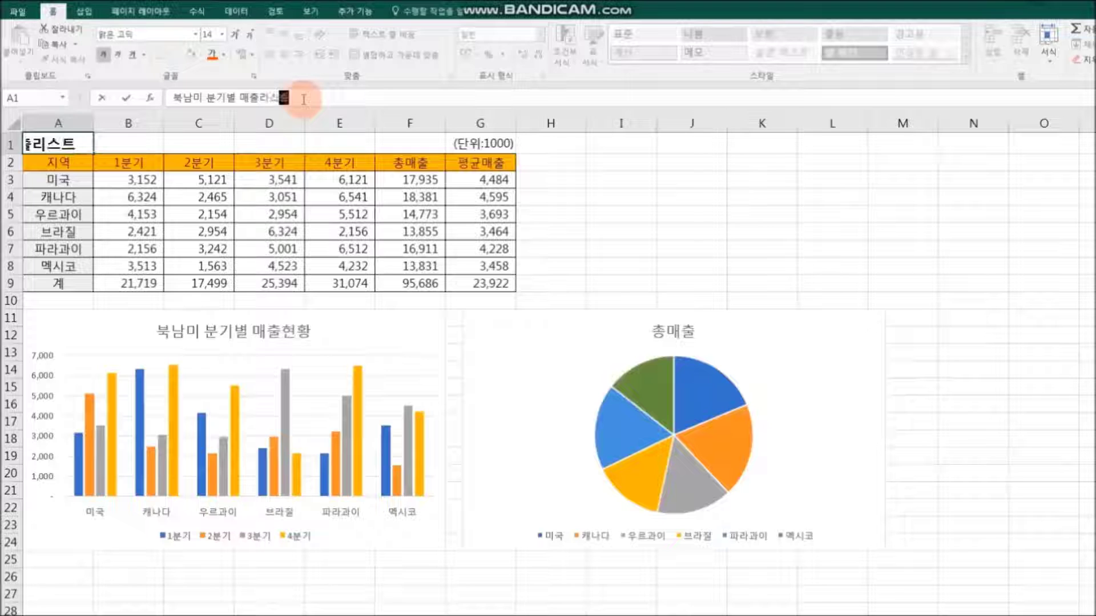
left_click(609, 245)
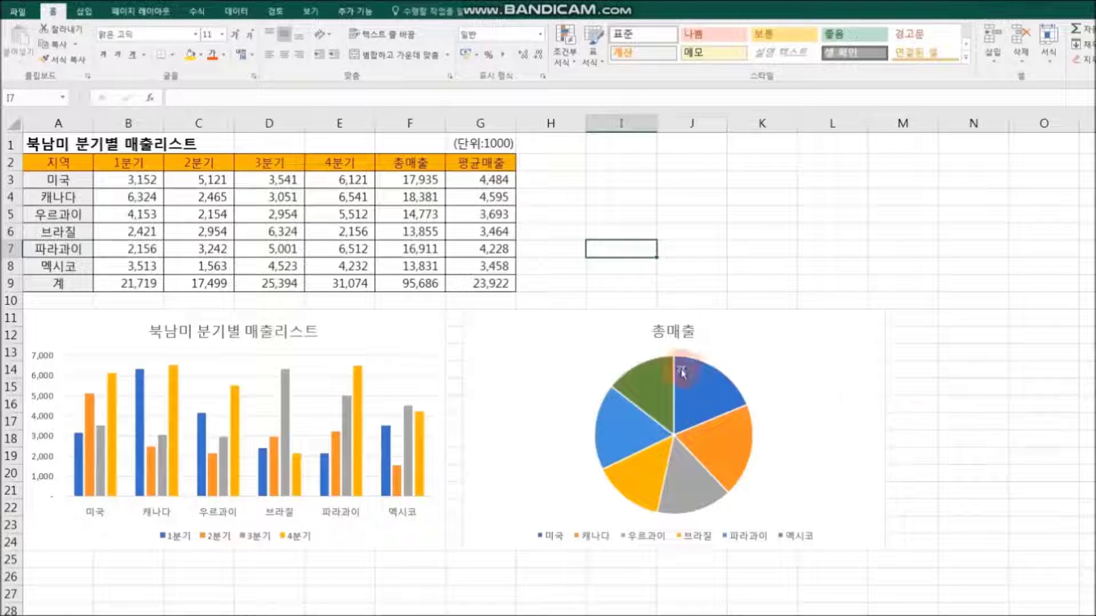
Link the pie chart's title to cell A1 of Sheet1 with a cell-reference formula.
left_click(688, 340)
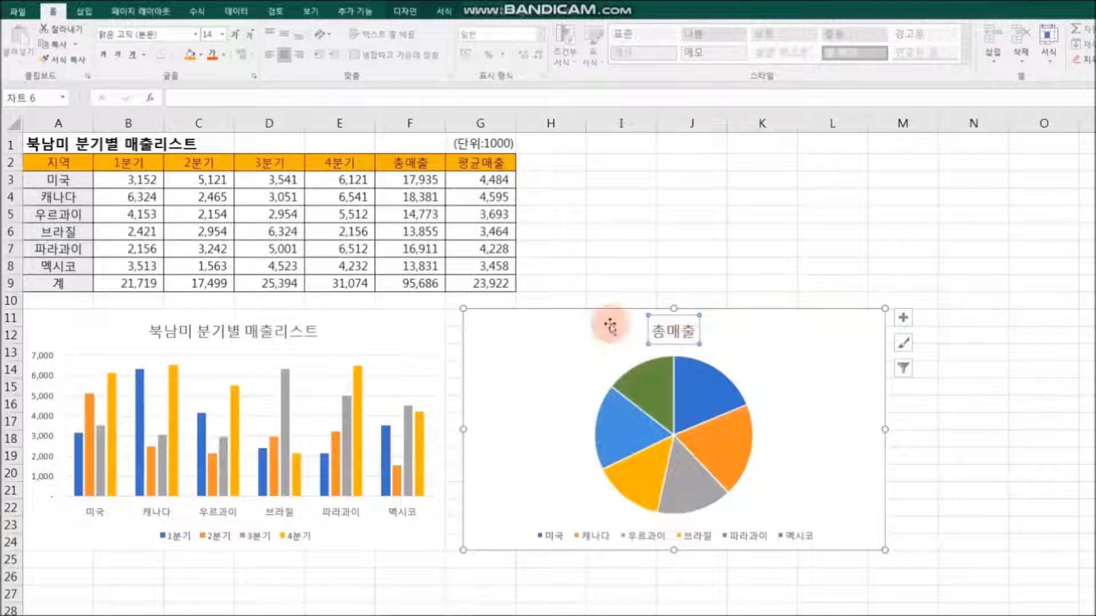
left_click(193, 100)
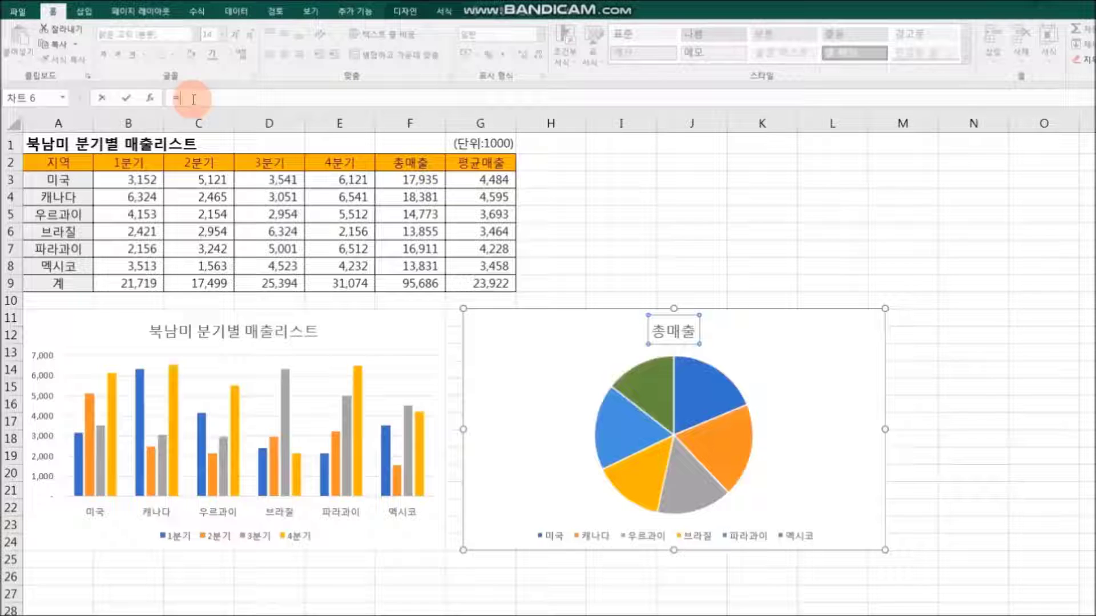
left_click(61, 144)
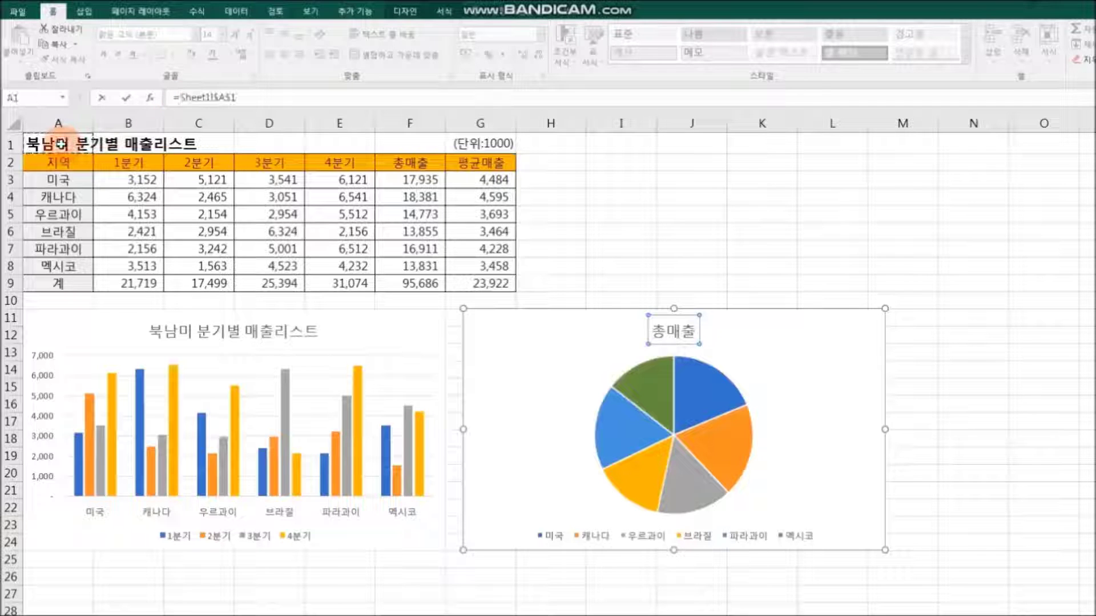
key("Return")
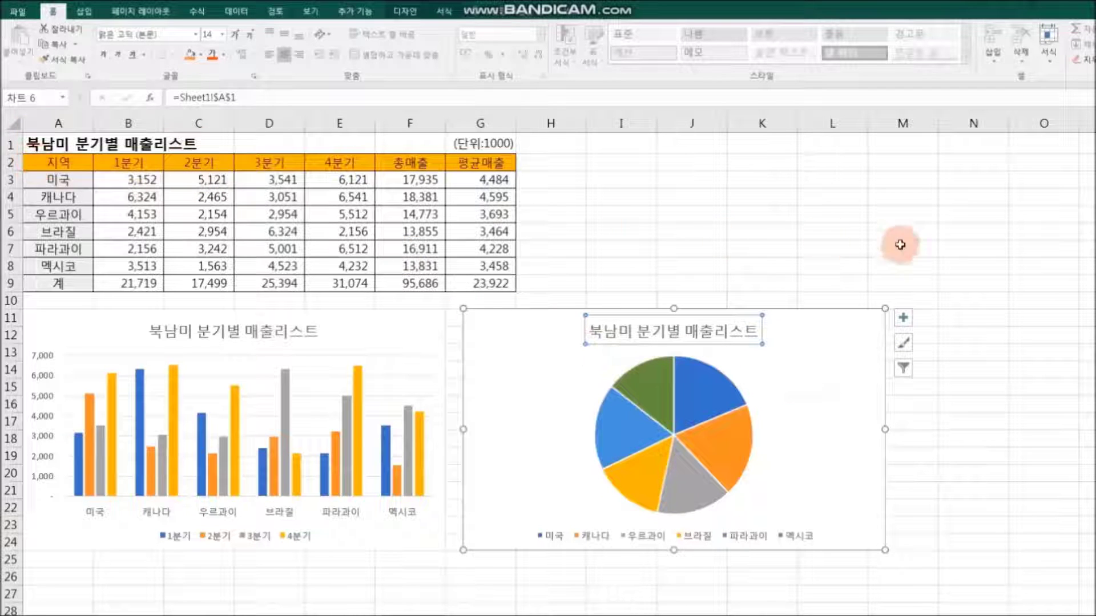
left_click(1043, 282)
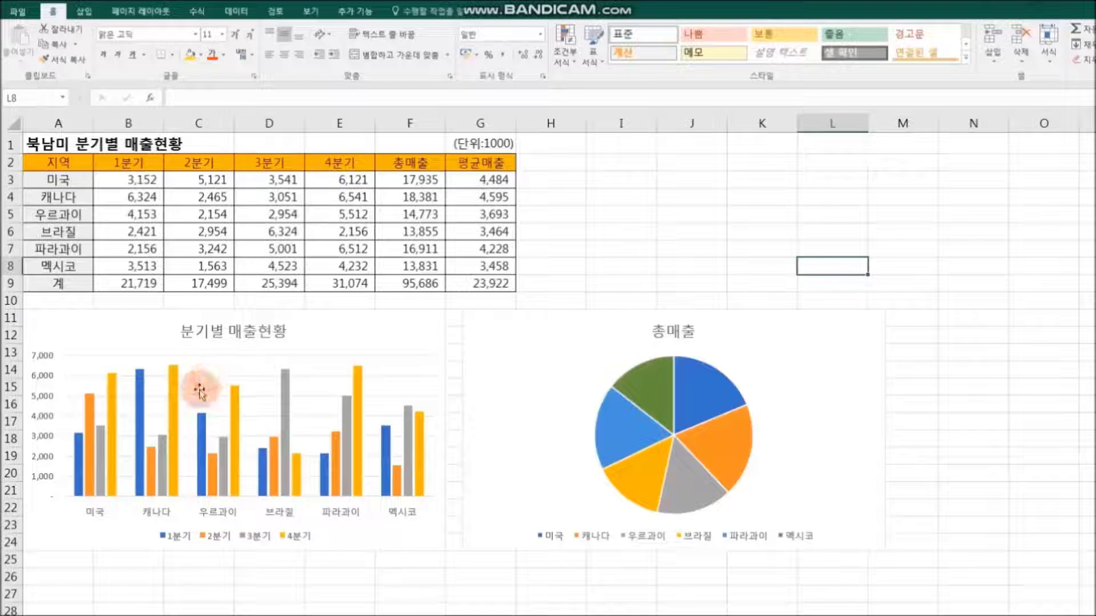
Select the 1분기 data series in the column chart to examine which table cells it draws from.
mouse_move(116, 414)
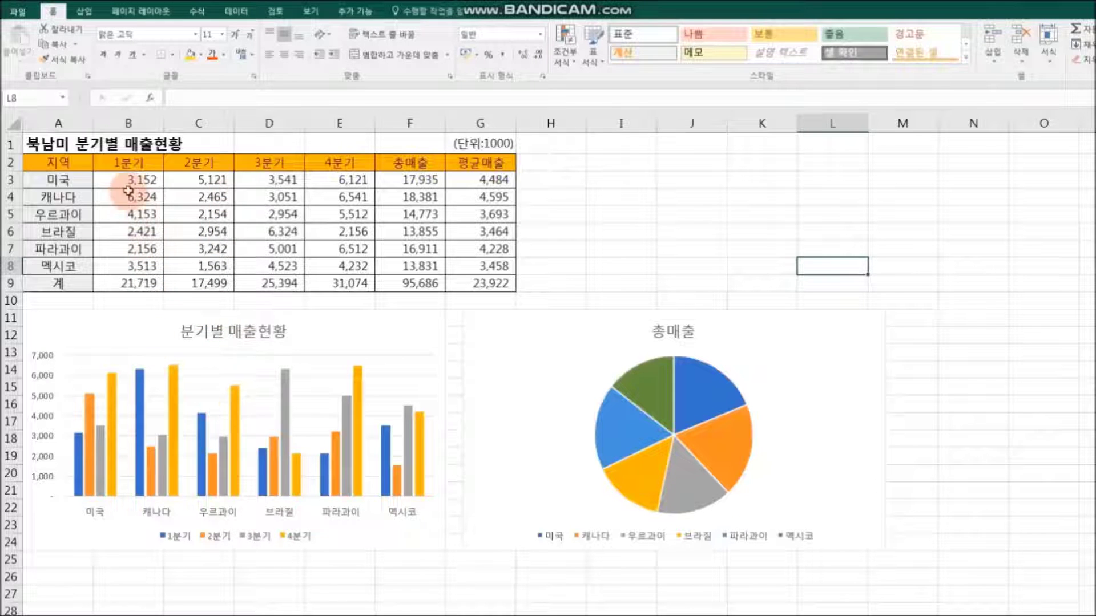
left_click(114, 178)
left_click(83, 456)
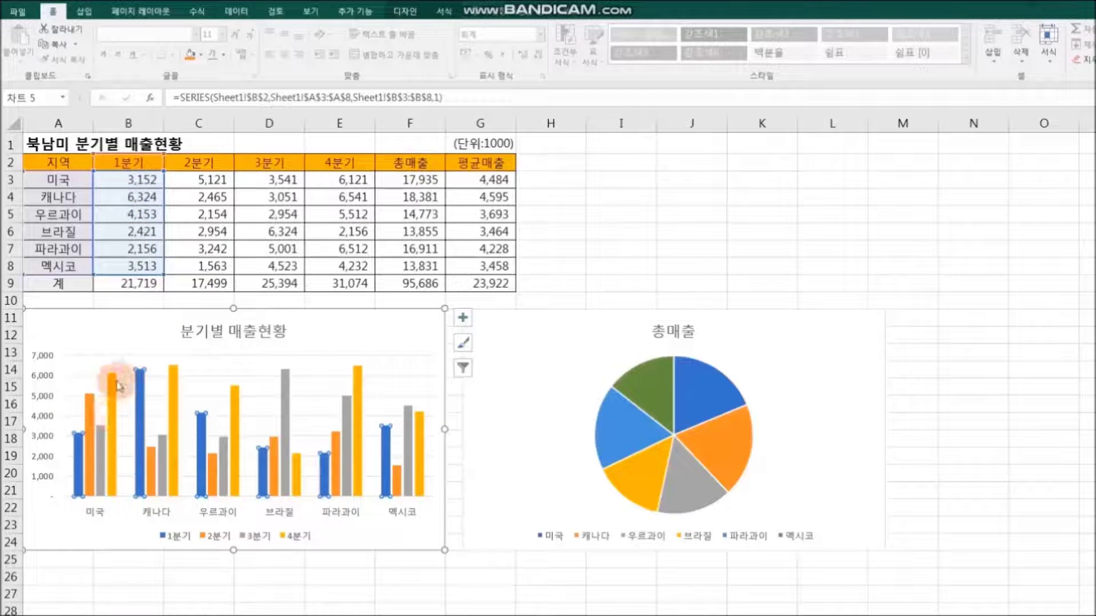
left_click(355, 591)
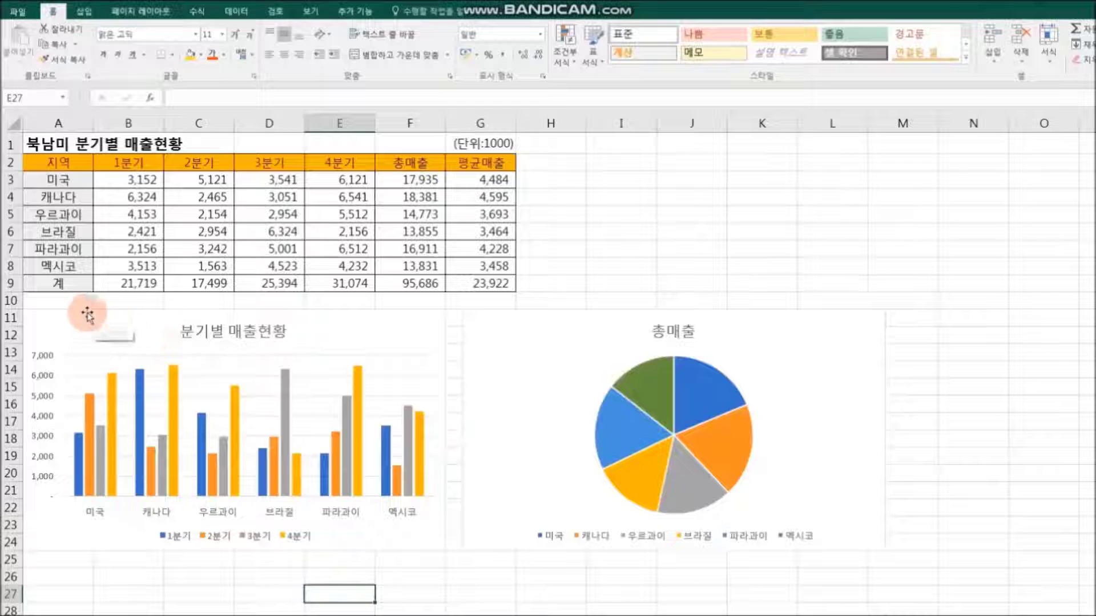
Add data labels to the column chart of quarterly sales.
left_click(445, 420)
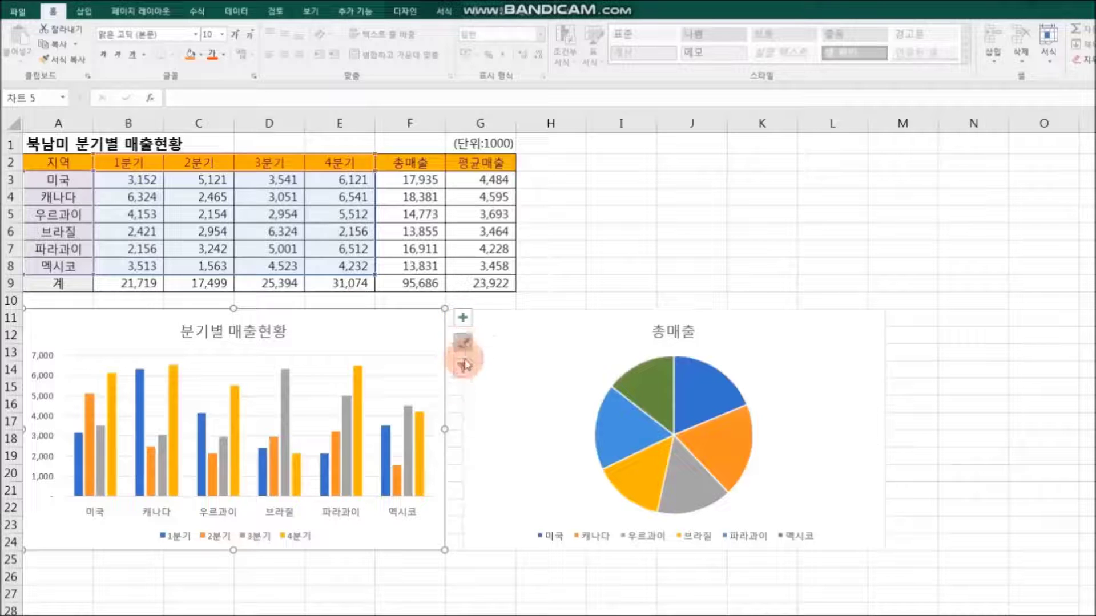
left_click(464, 319)
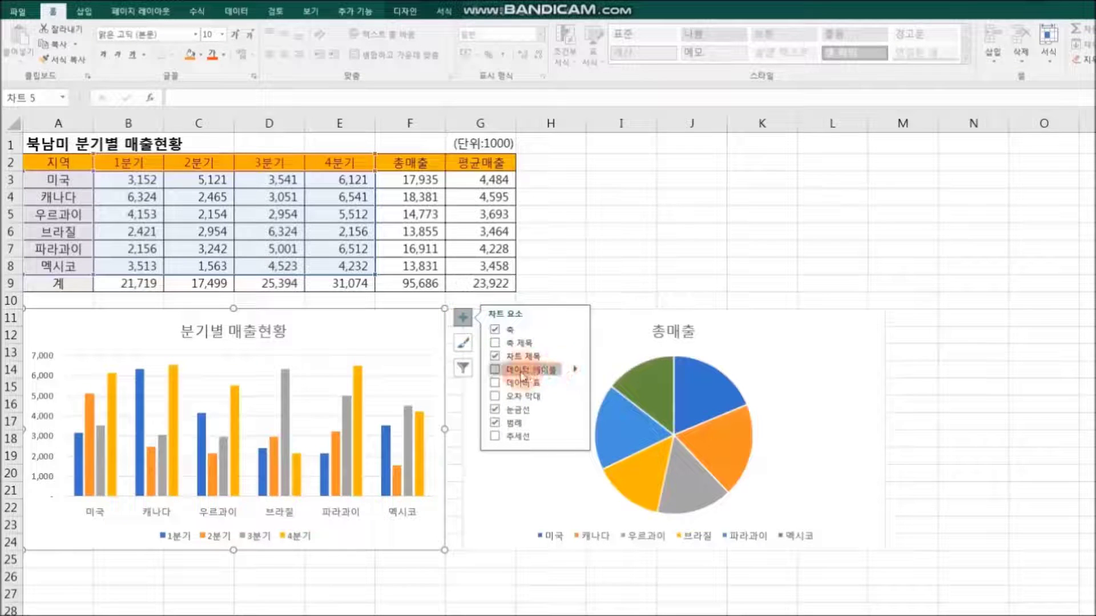
left_click(496, 371)
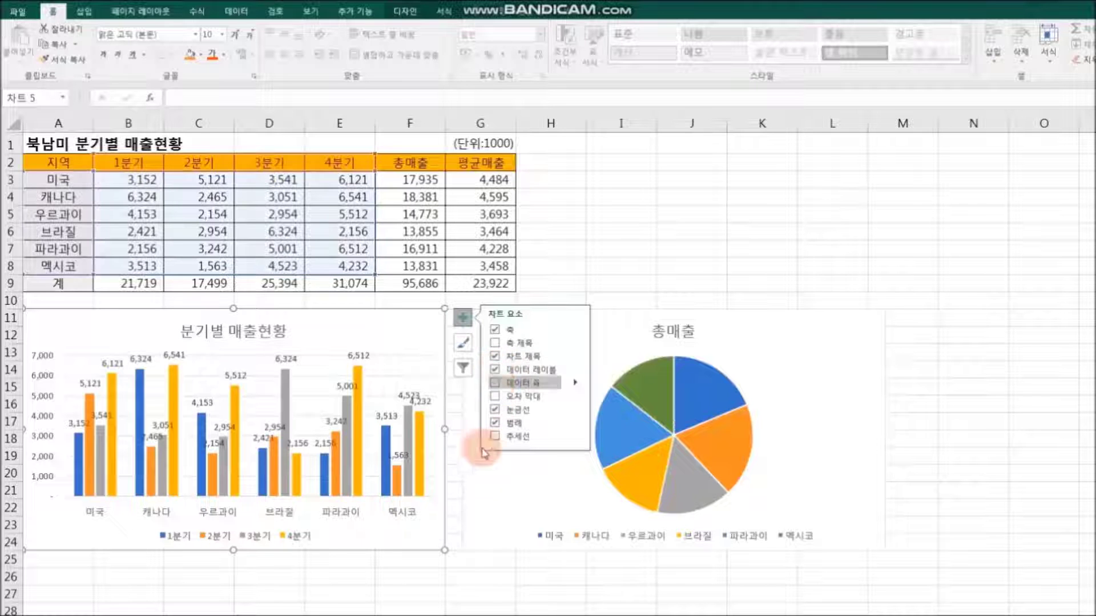
left_click(471, 573)
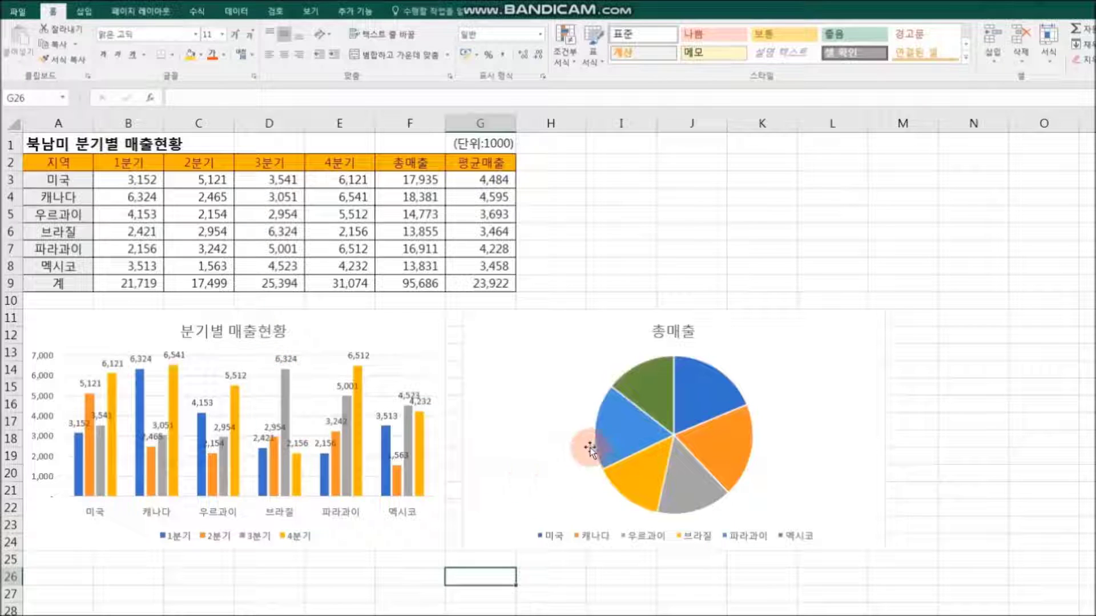
Move the pie chart over so it starts in column I, and enlarge the column chart to reach the end of column G and row 26.
left_click_drag(557, 330, 693, 331)
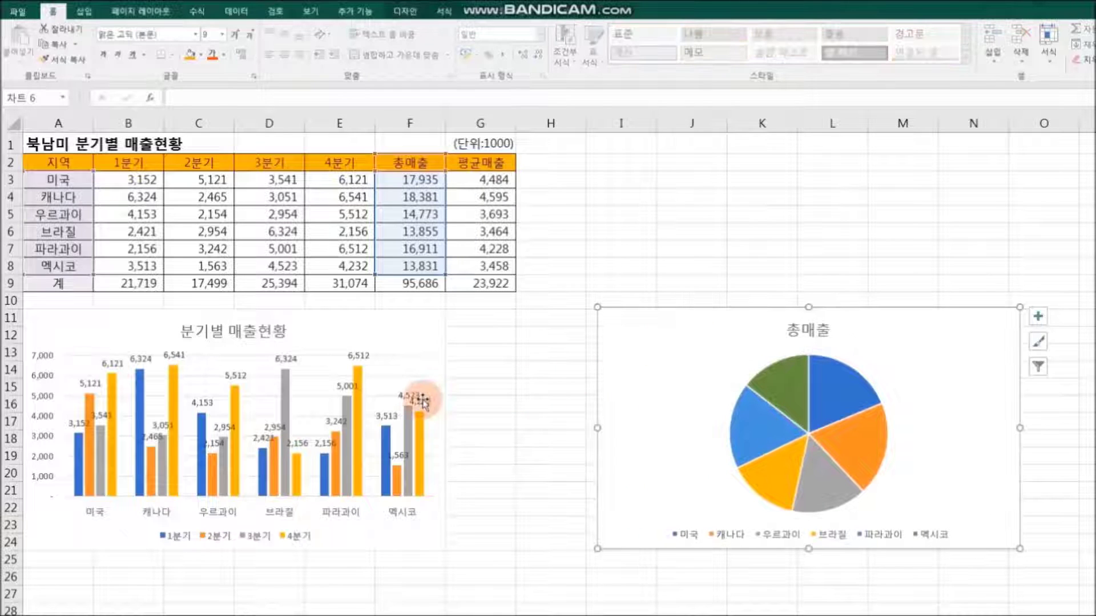
left_click(415, 339)
left_click_drag(445, 429, 515, 426)
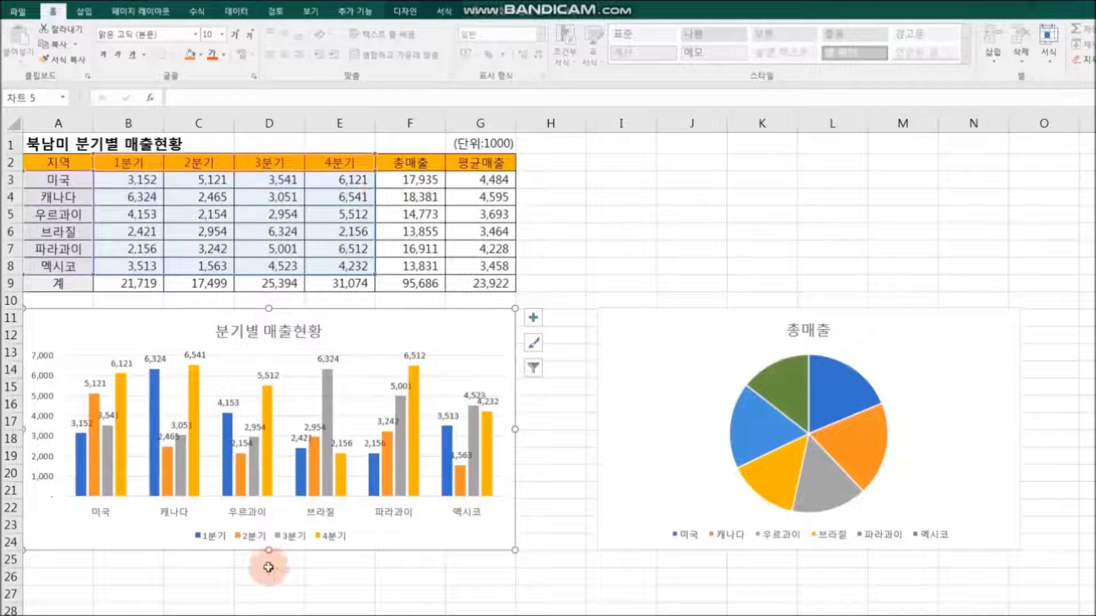
left_click_drag(269, 552, 269, 587)
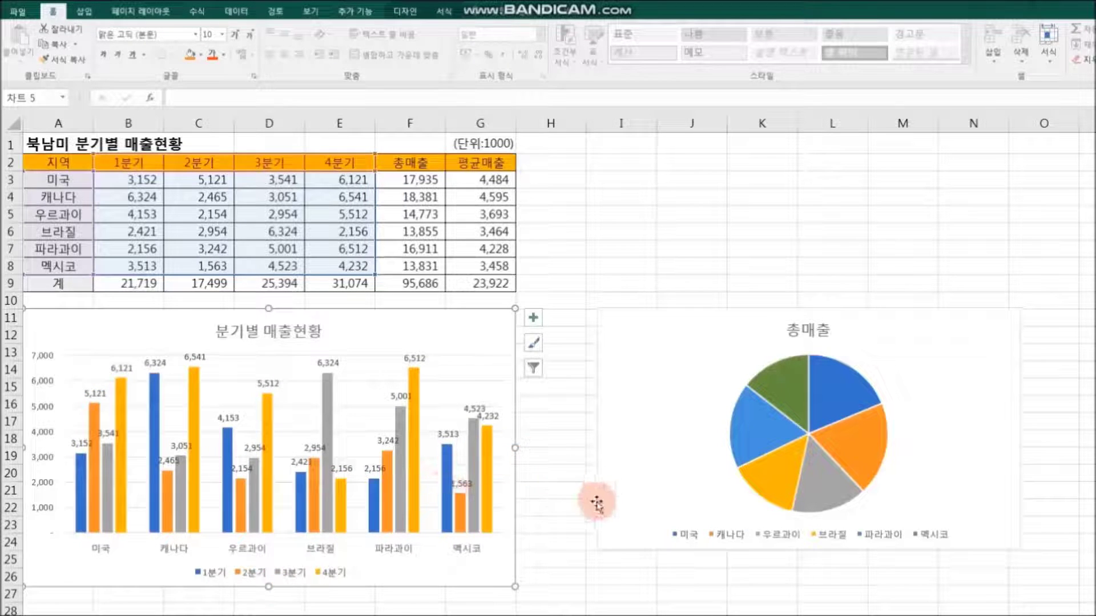
left_click(571, 559)
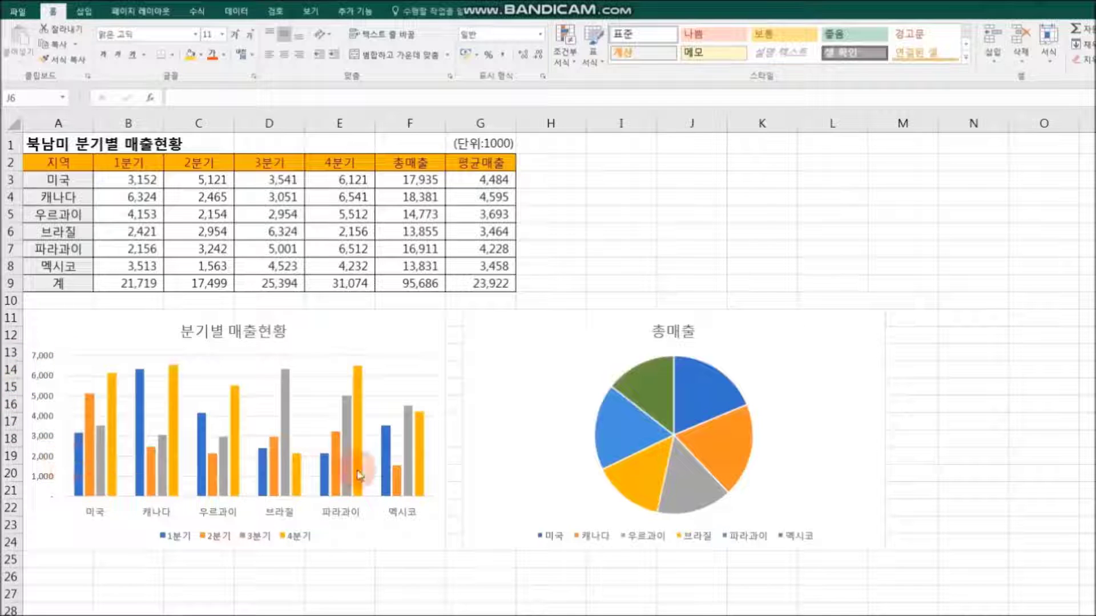
Add horizontal and vertical axis titles to the column chart and open the detailed axis title formatting options.
left_click(445, 419)
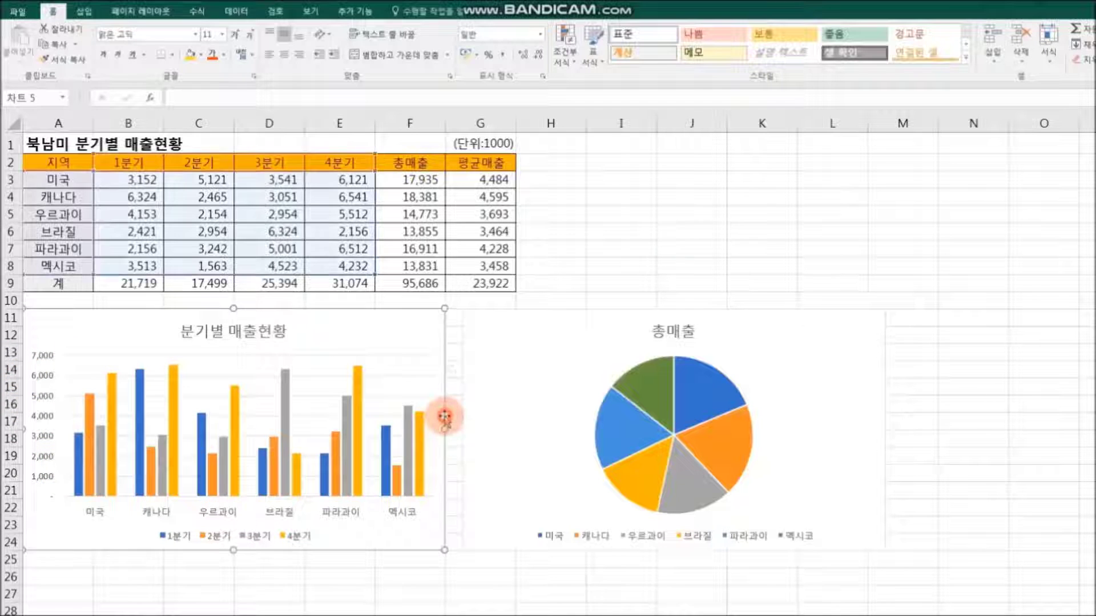
left_click(462, 317)
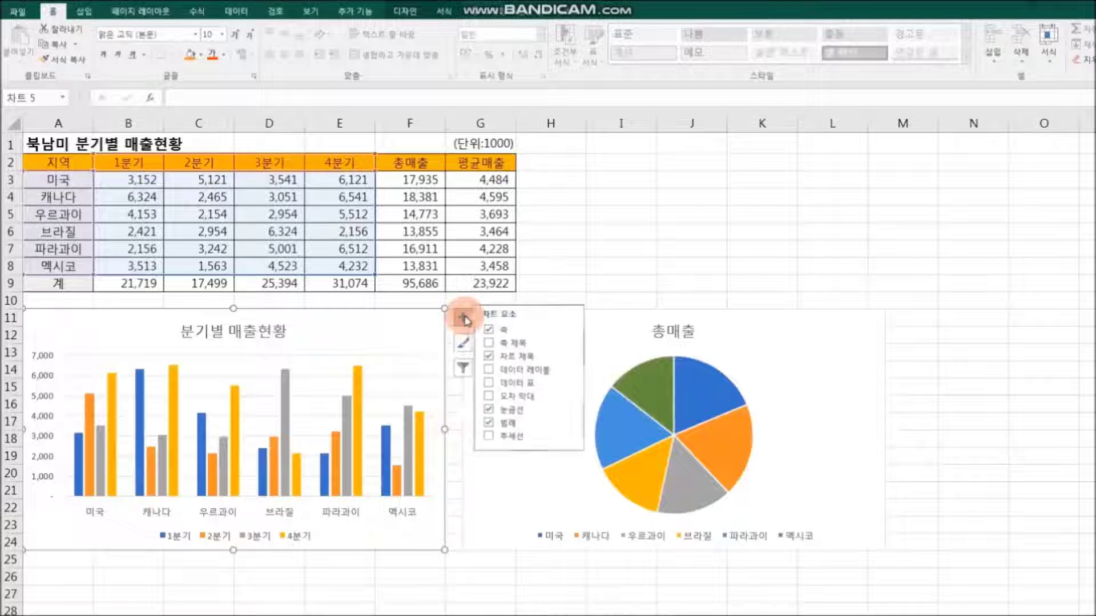
left_click(537, 341)
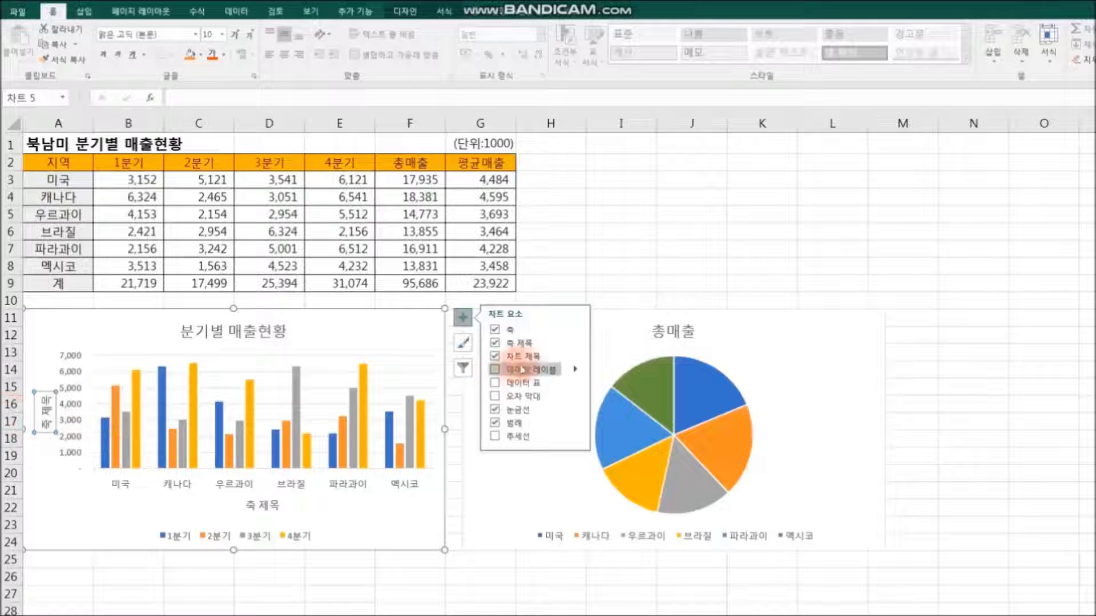
left_click(575, 344)
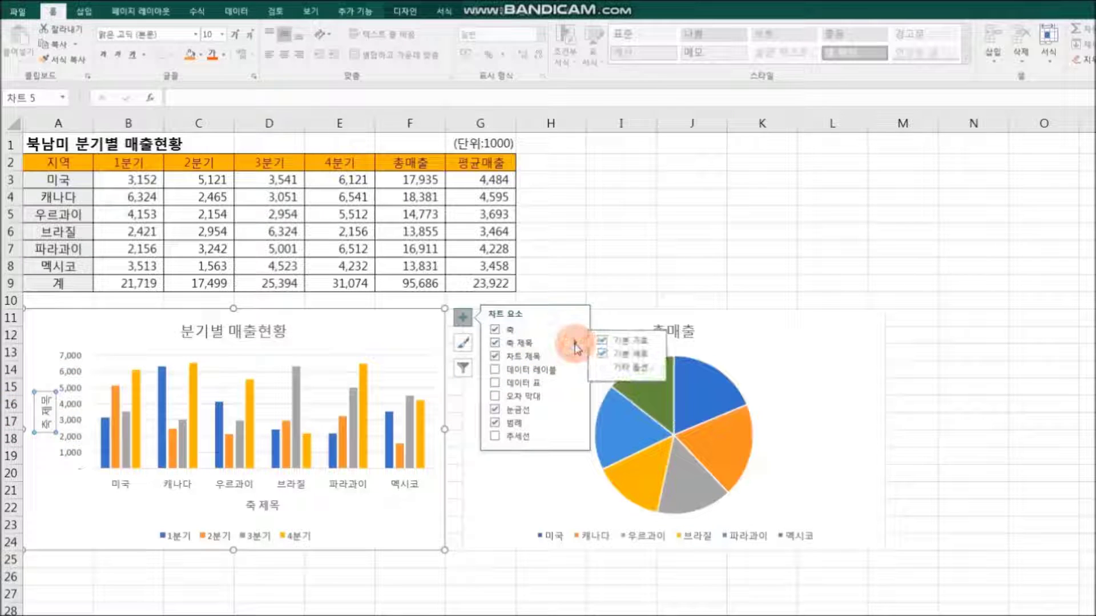
left_click(627, 365)
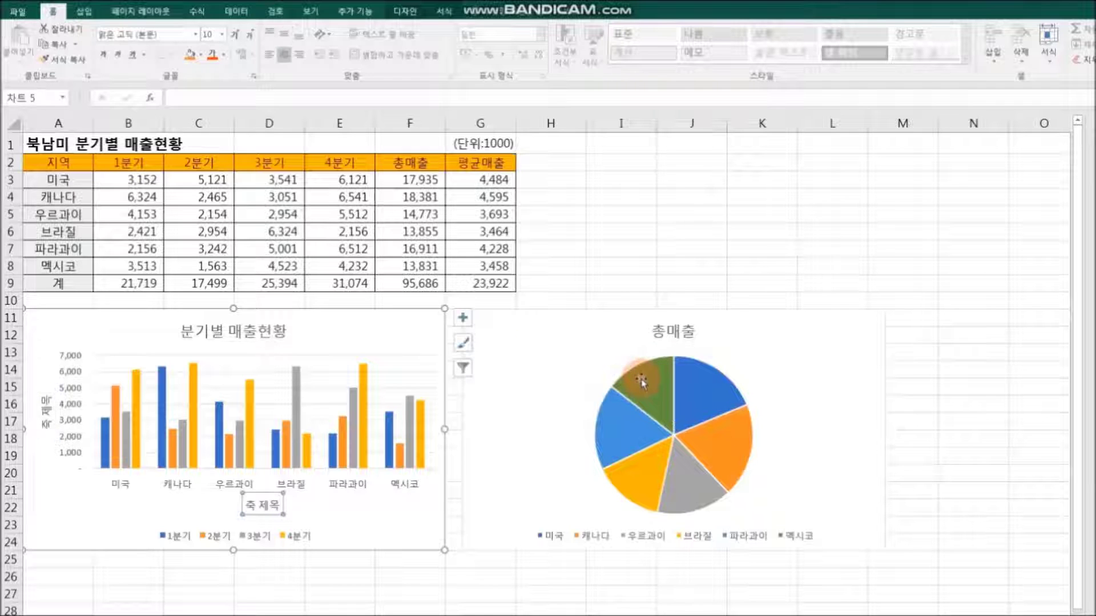
left_click(774, 395)
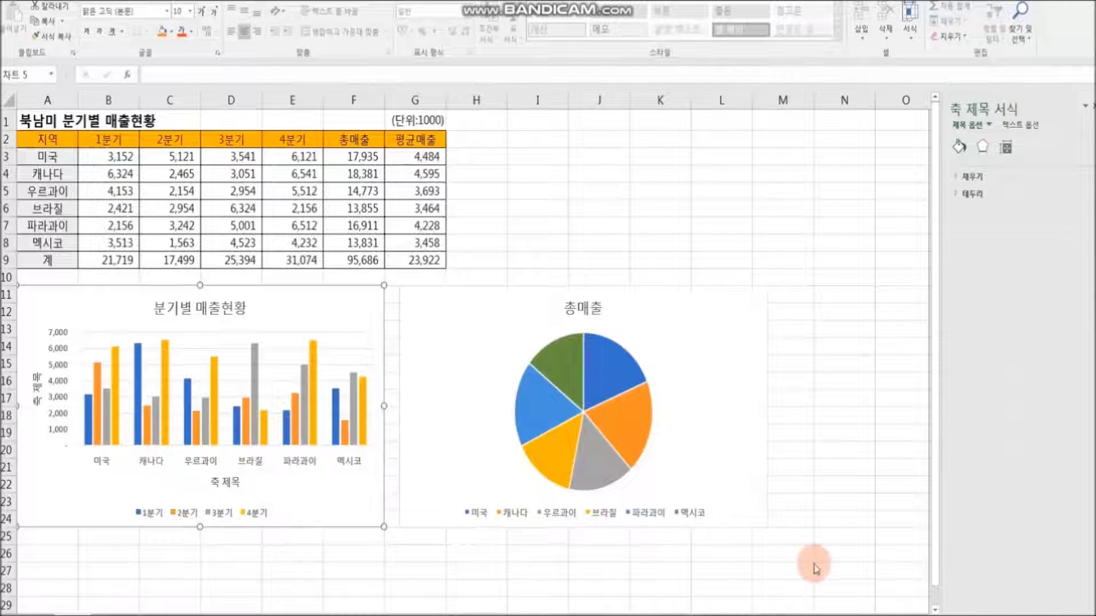
Replace the column chart's vertical axis title text with "수량".
left_click(38, 403)
left_click_drag(37, 403, 55, 440)
key("BackSpace")
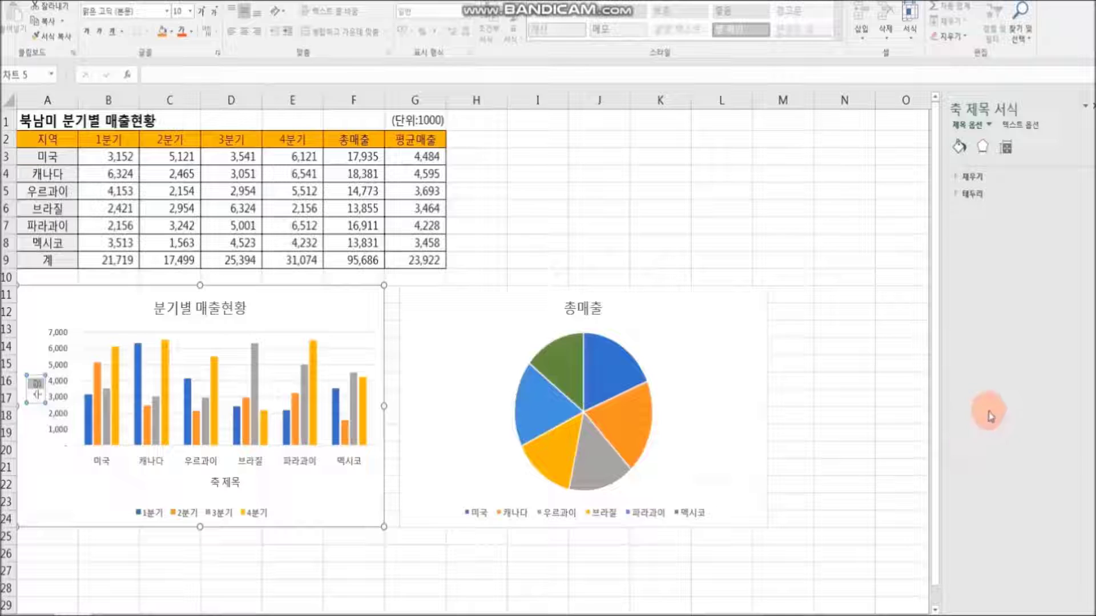
Set the text direction of the vertical axis title to horizontal (가로) and close the formatting options.
left_click(1006, 149)
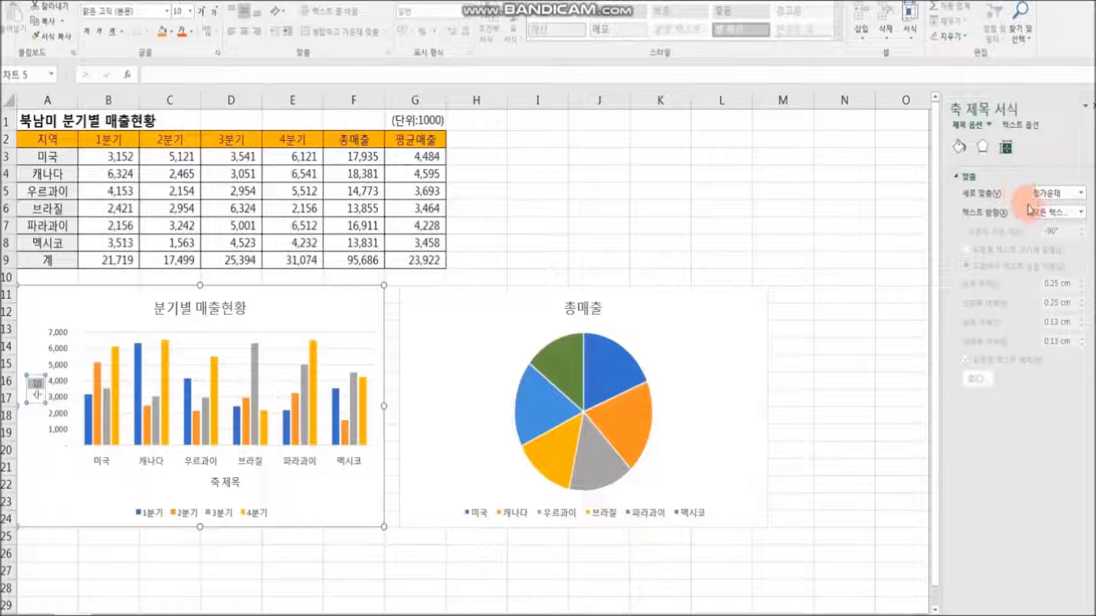
left_click(1080, 213)
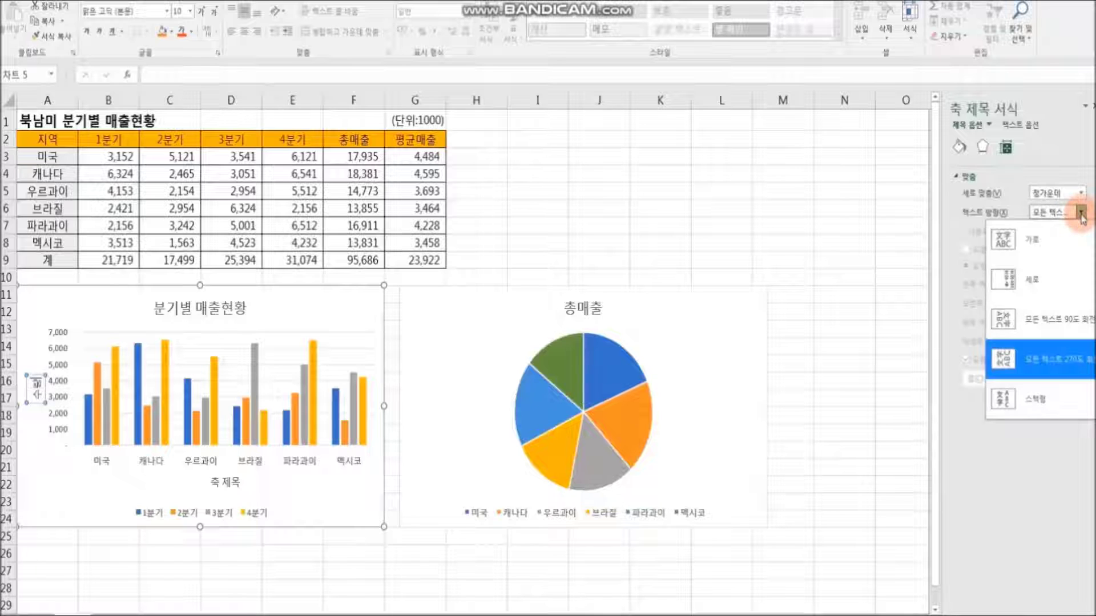
left_click(1077, 235)
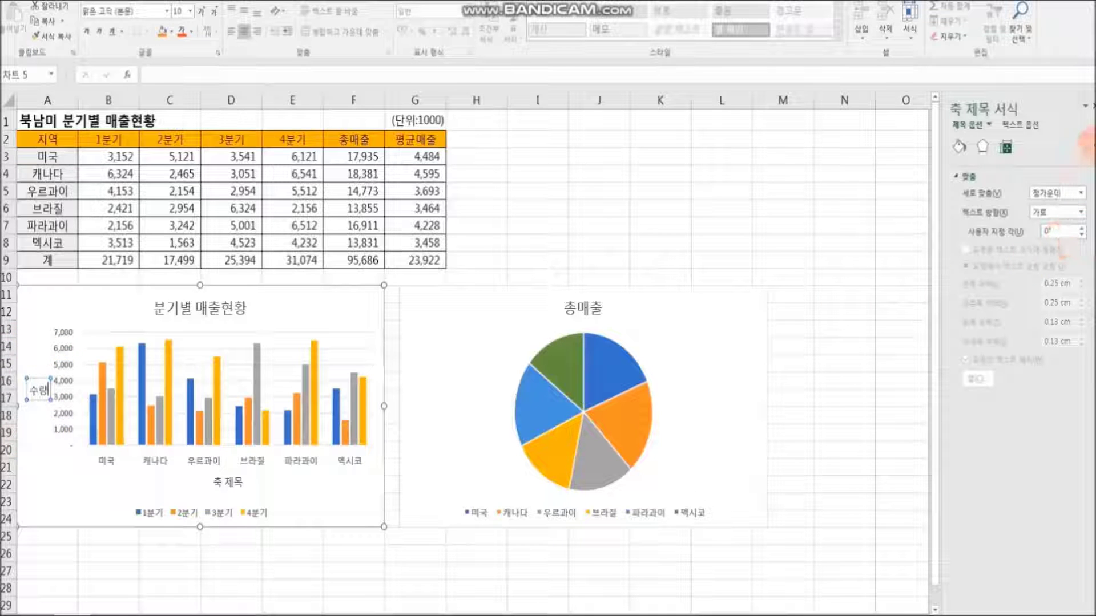
left_click(1085, 107)
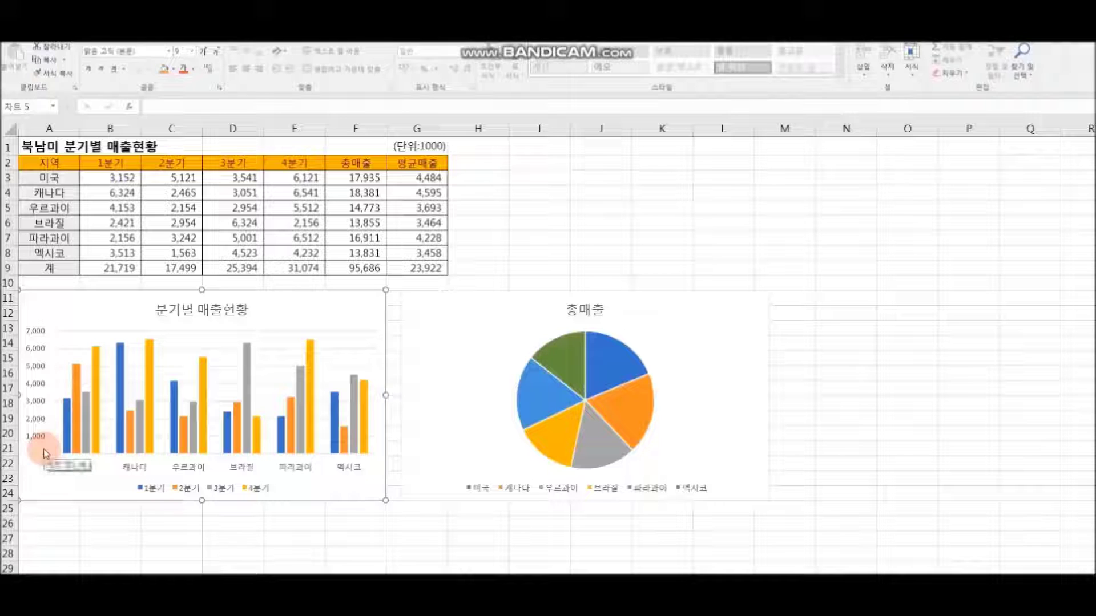
Set the major unit of the column chart's vertical axis to 2000 and close the axis formatting options.
left_click(47, 418)
double_click(37, 418)
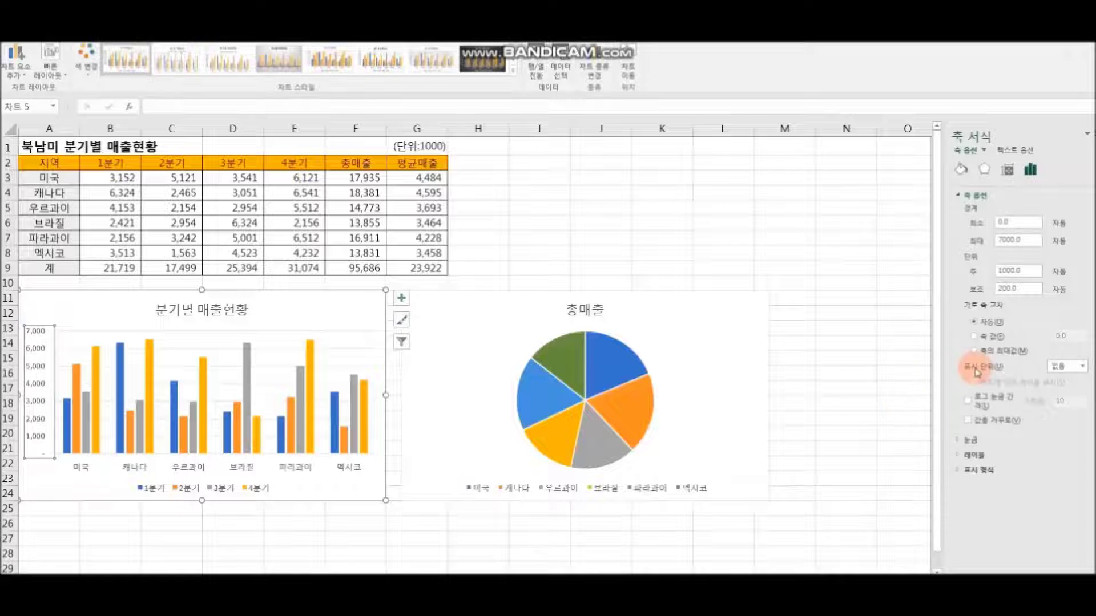
double_click(1030, 272)
type("3")
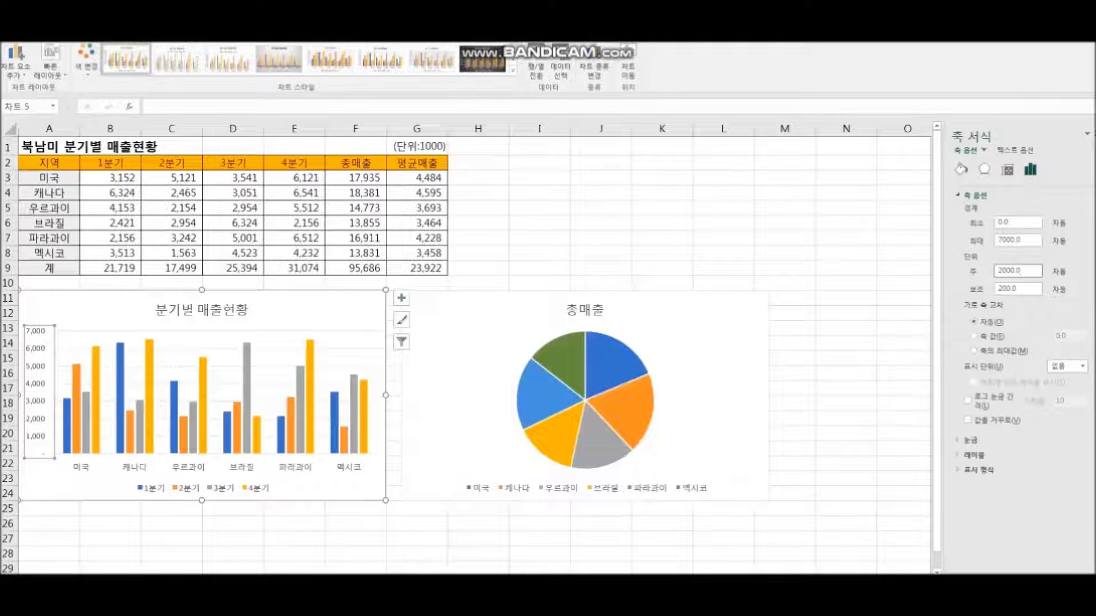
left_click(1053, 321)
left_click(1086, 133)
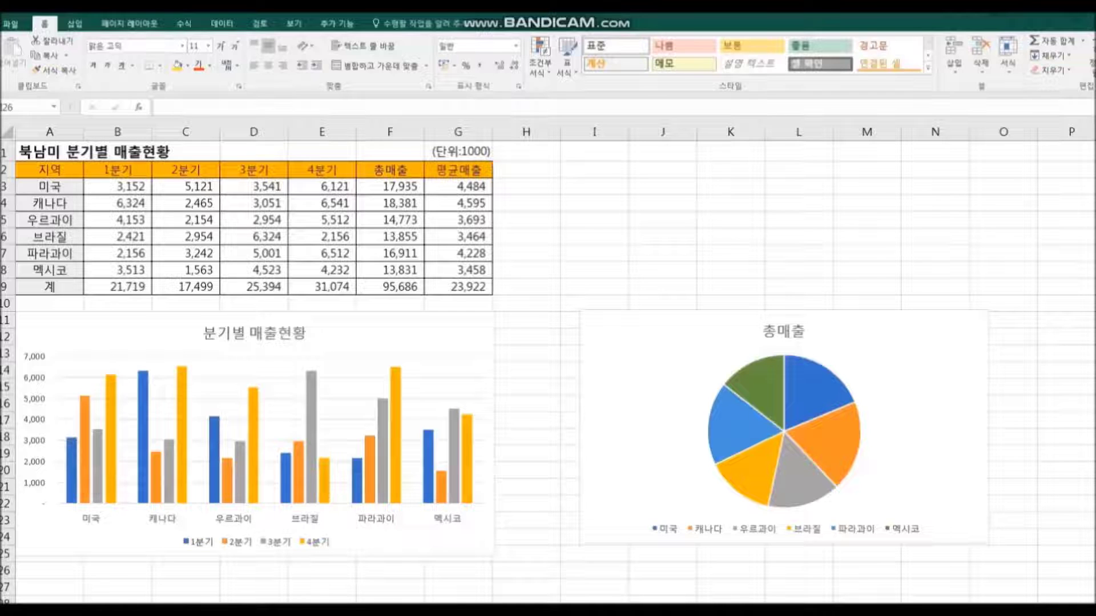
Add data labels to the 분기별 매출현황 column chart.
left_click(493, 399)
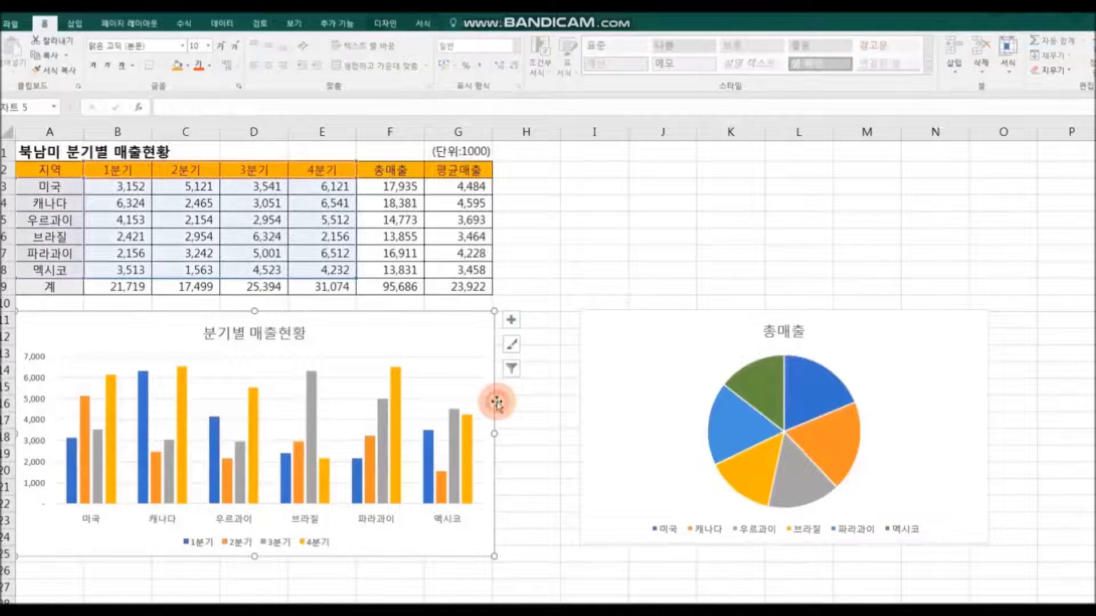
left_click(513, 322)
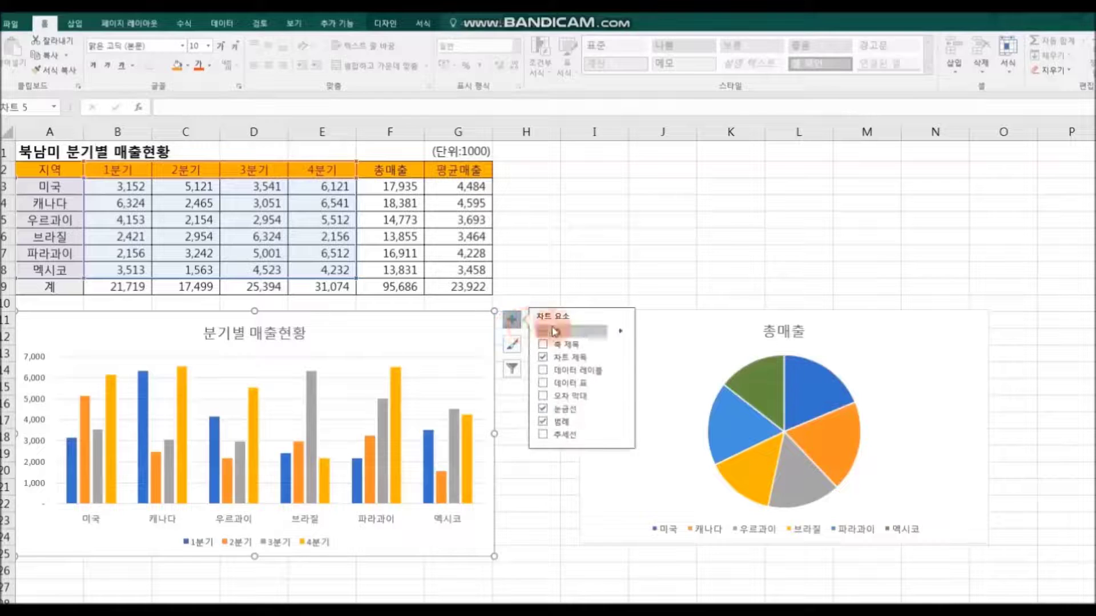
left_click(573, 346)
left_click(571, 371)
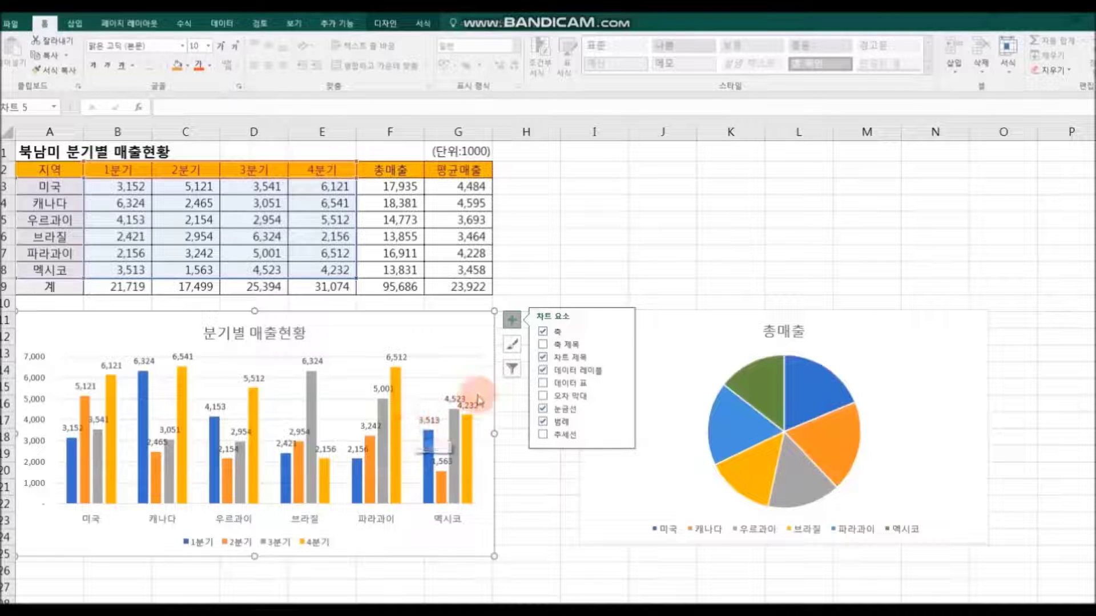
Try the second chart style, the black background style and the faded-column style on the column chart.
left_click(511, 348)
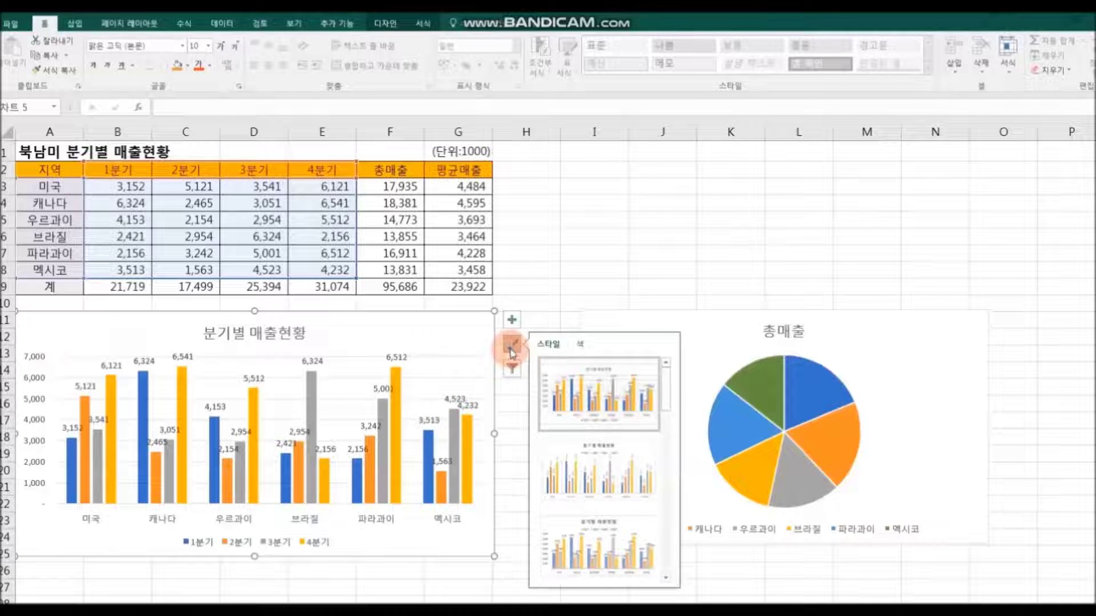
left_click(569, 415)
left_click(570, 448)
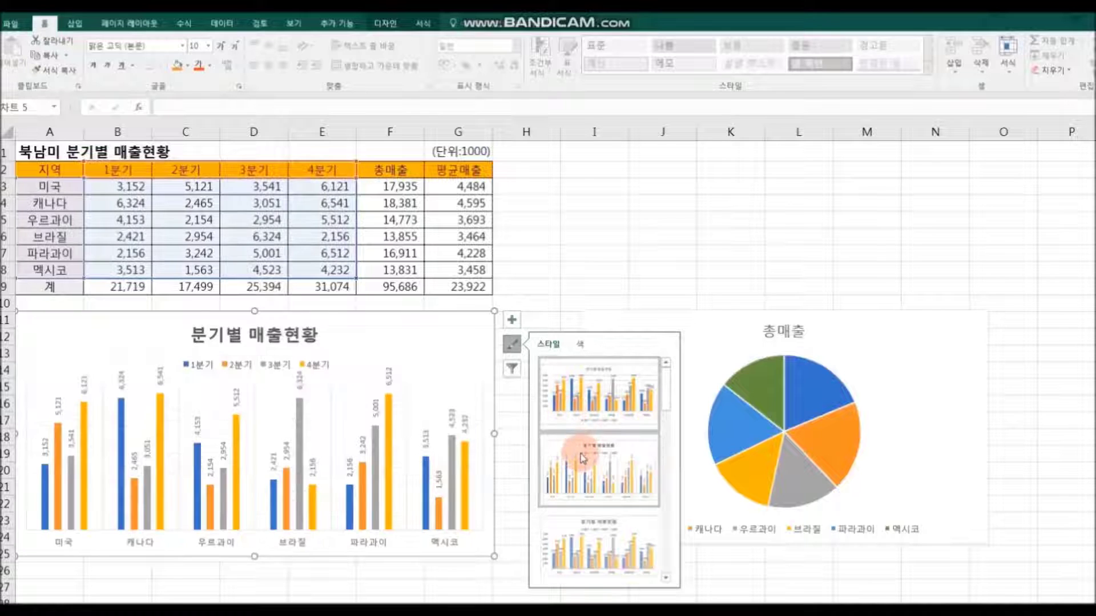
left_click_drag(661, 372, 674, 454)
left_click(632, 462)
left_click(644, 513)
left_click(649, 509)
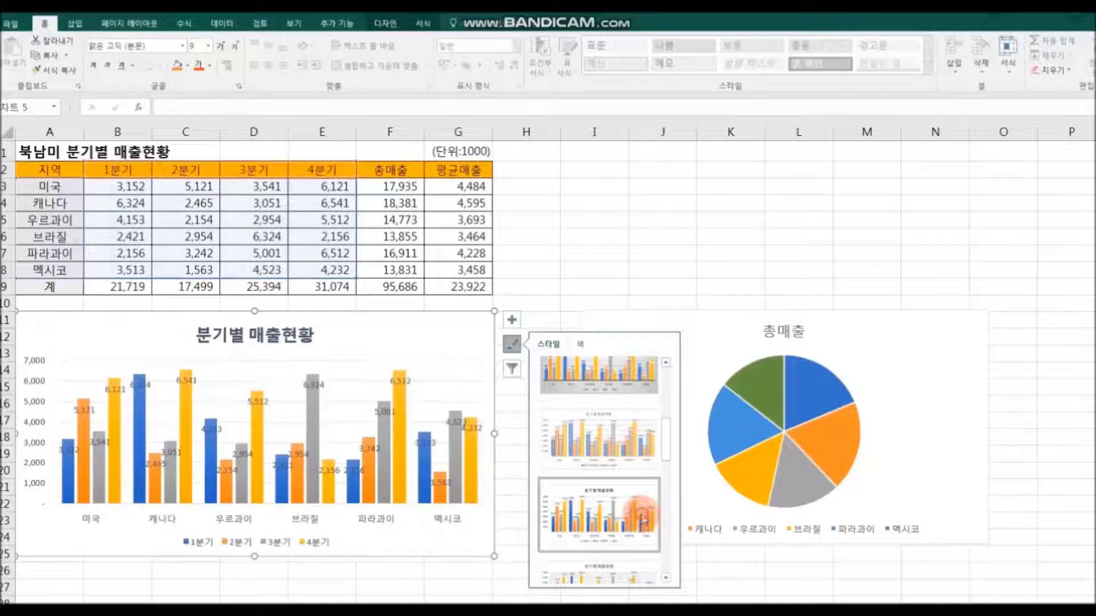
left_click_drag(669, 458, 665, 487)
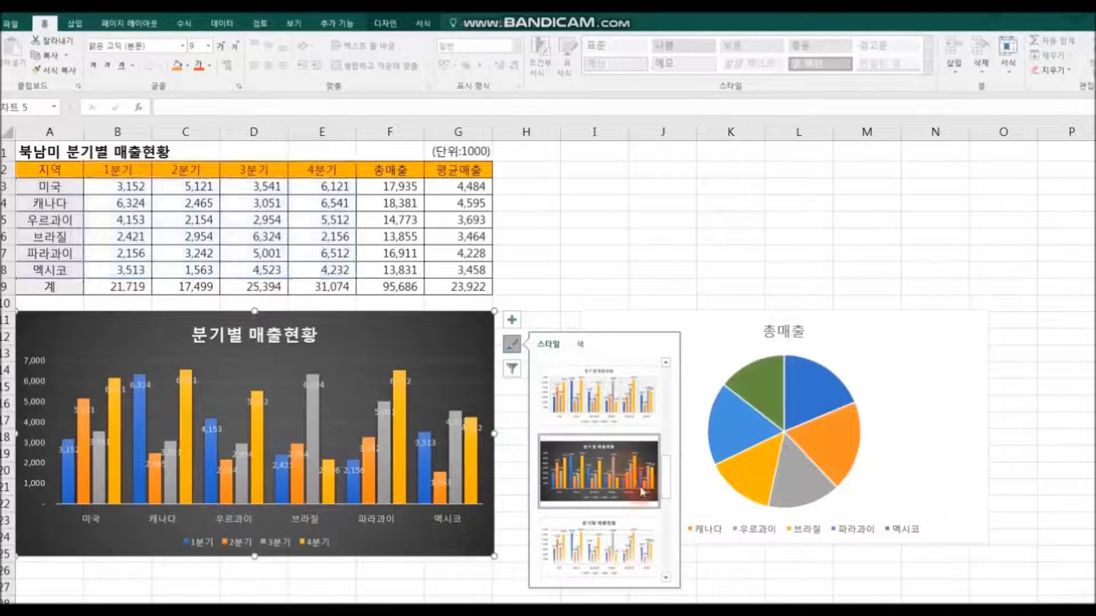
left_click(642, 549)
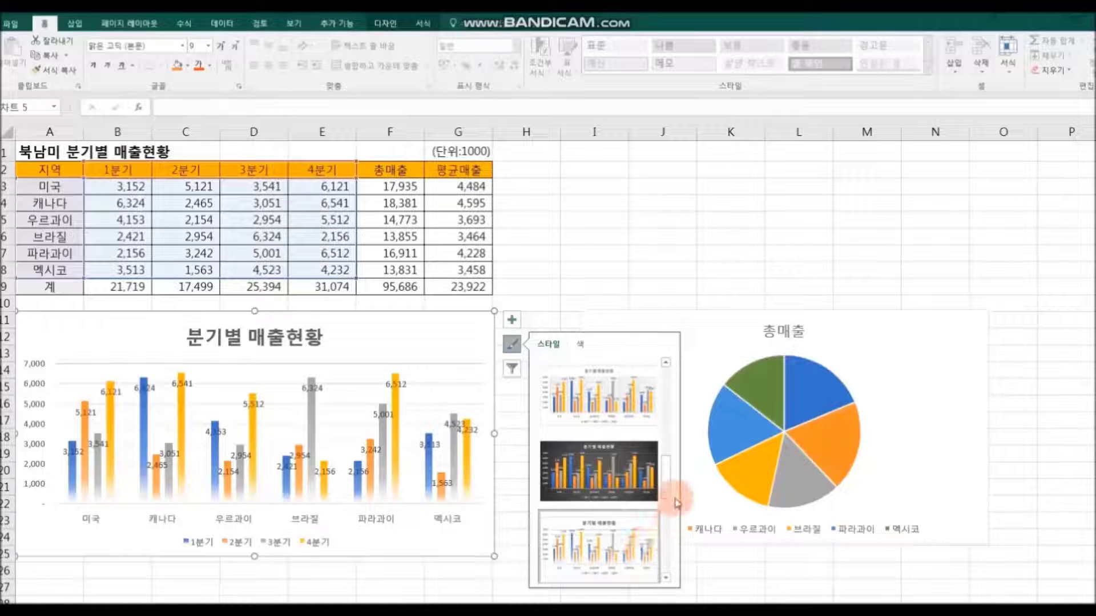
Browse the remaining chart styles and apply the grey gradient background style to the column chart.
left_click_drag(669, 487, 666, 518)
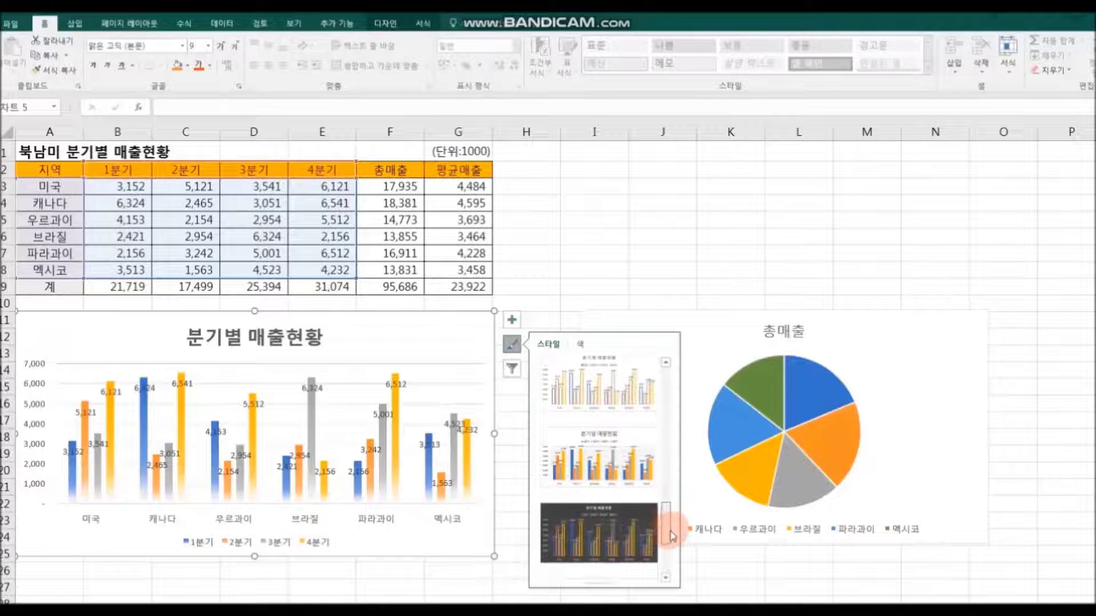
left_click(623, 475)
left_click(665, 521)
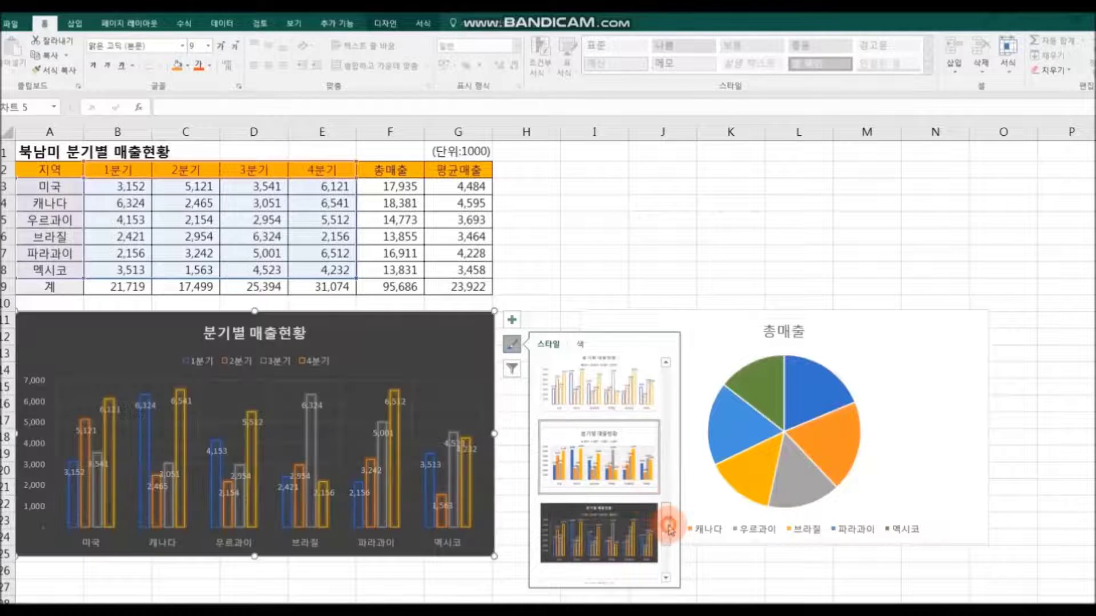
left_click_drag(670, 529, 669, 424)
left_click(616, 461)
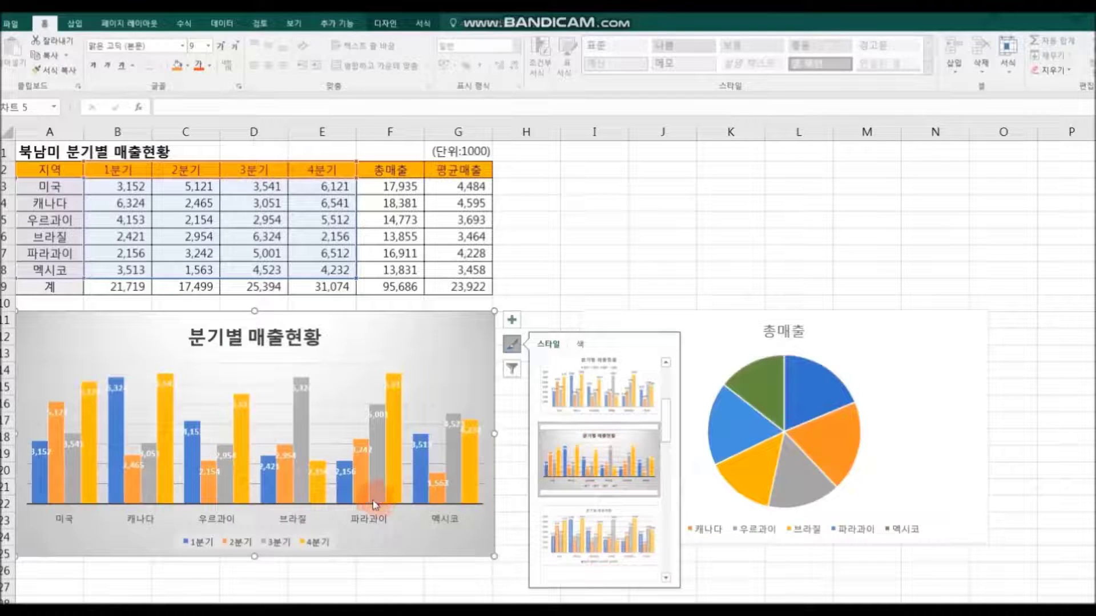
Try the second and third colourful (색상형) palettes and the blue and gold monochromatic (단색형) palettes on the column chart.
left_click(581, 346)
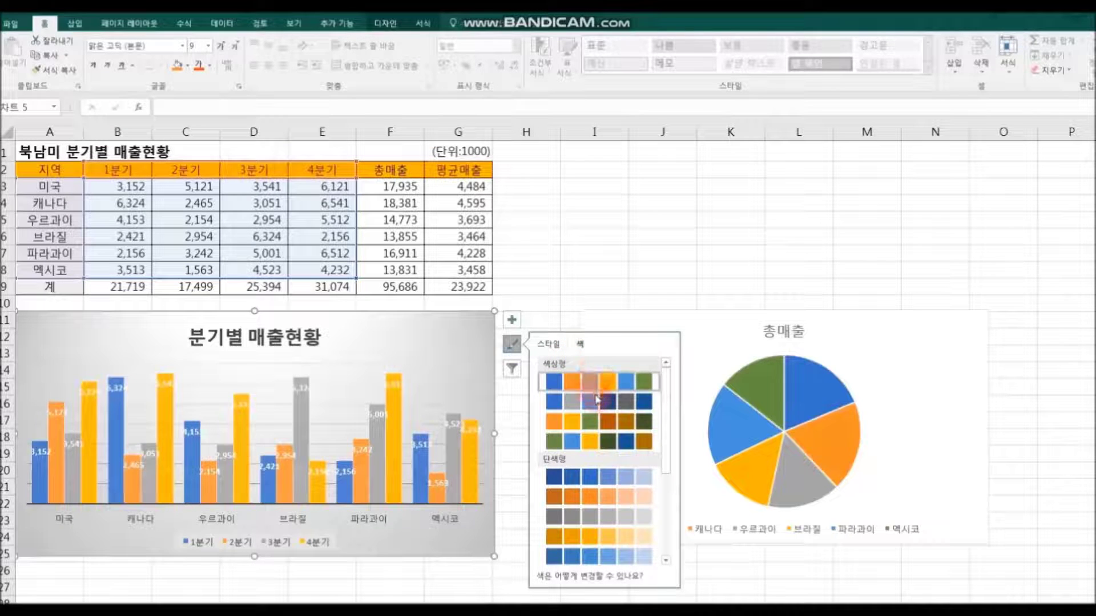
left_click(610, 407)
left_click(626, 427)
left_click(602, 481)
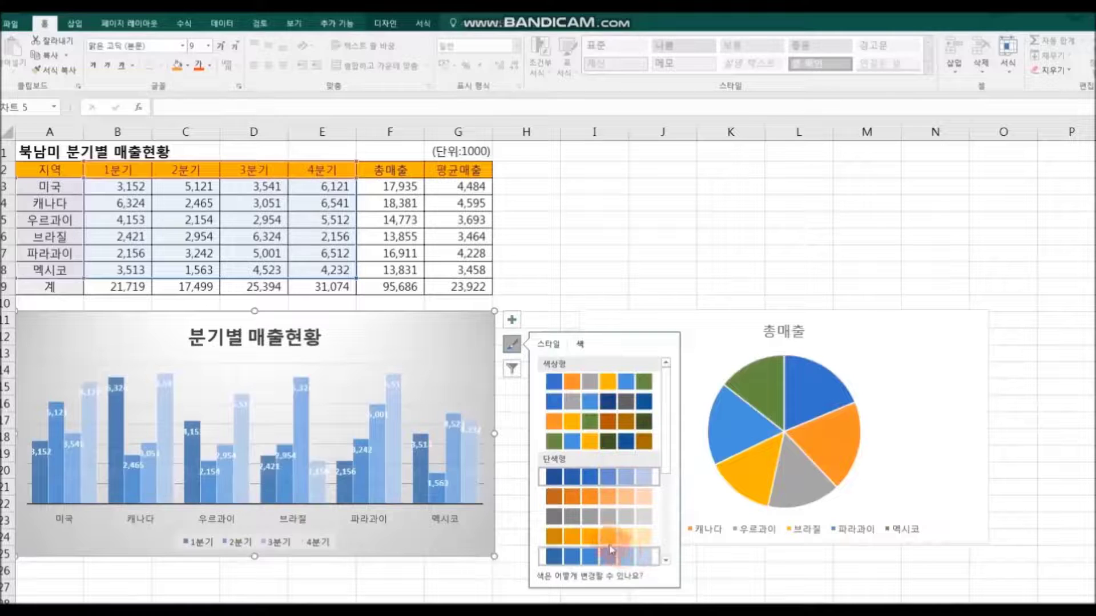
left_click(603, 539)
Try the dark-to-light and light-to-dark green monochromatic palettes on the column chart.
left_click(666, 561)
left_click(666, 561)
left_click(666, 561)
left_click(666, 561)
left_click(666, 561)
left_click(589, 478)
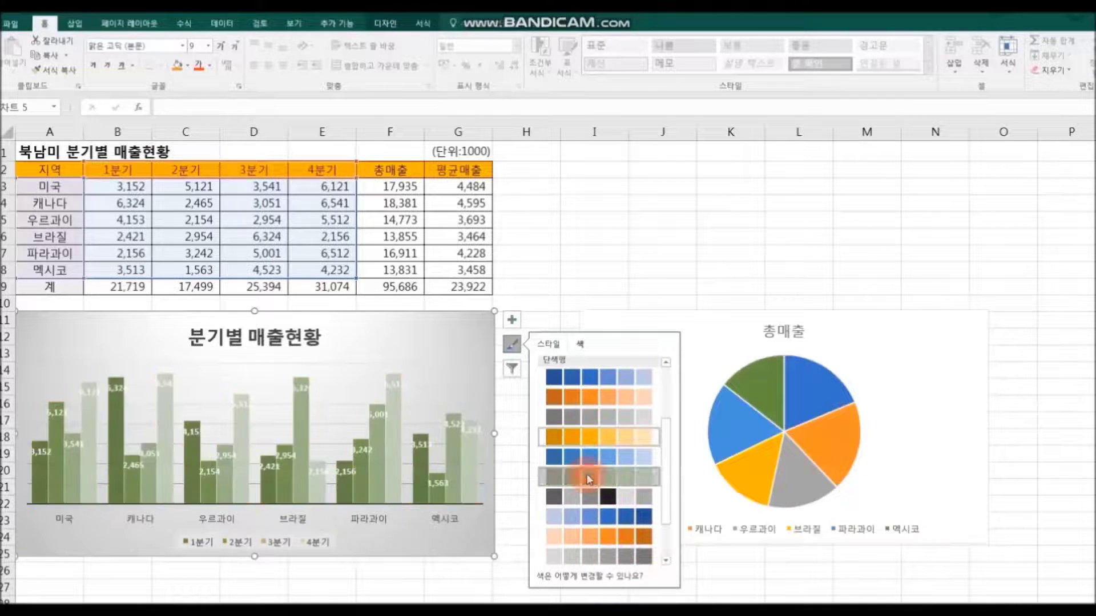
left_click(666, 561)
left_click(666, 562)
left_click(666, 562)
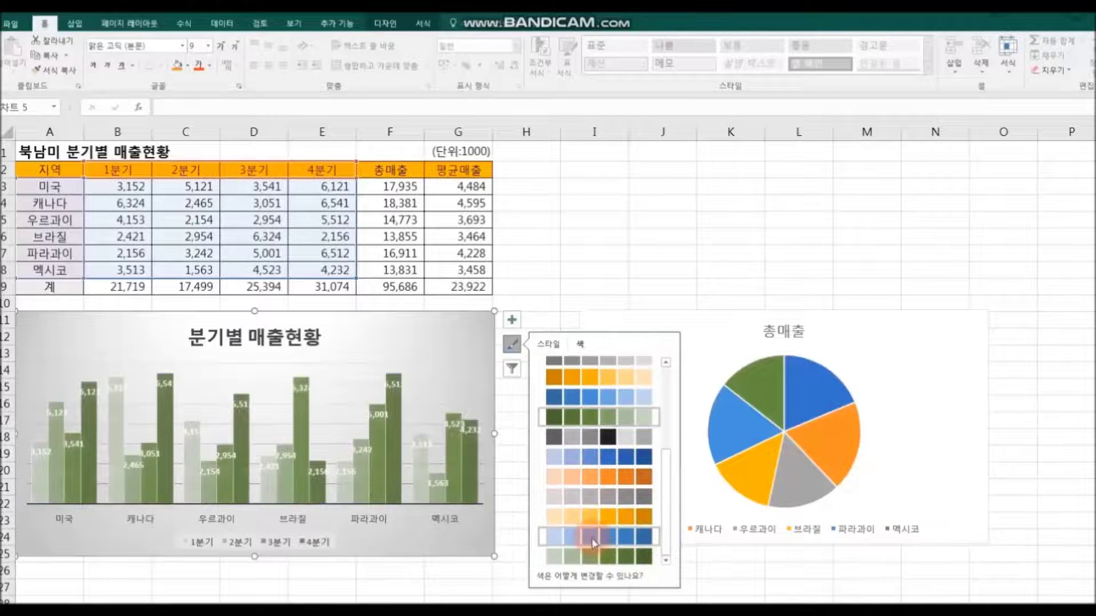
left_click(589, 556)
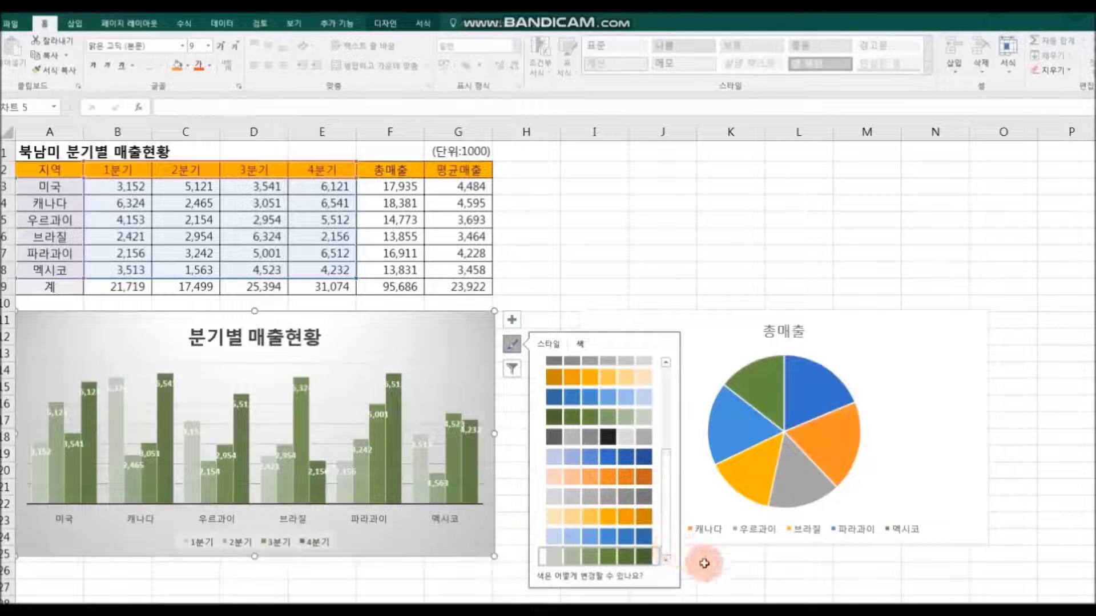
Apply the light-to-dark orange monochromatic palette to the column chart and deselect the chart.
left_click(582, 438)
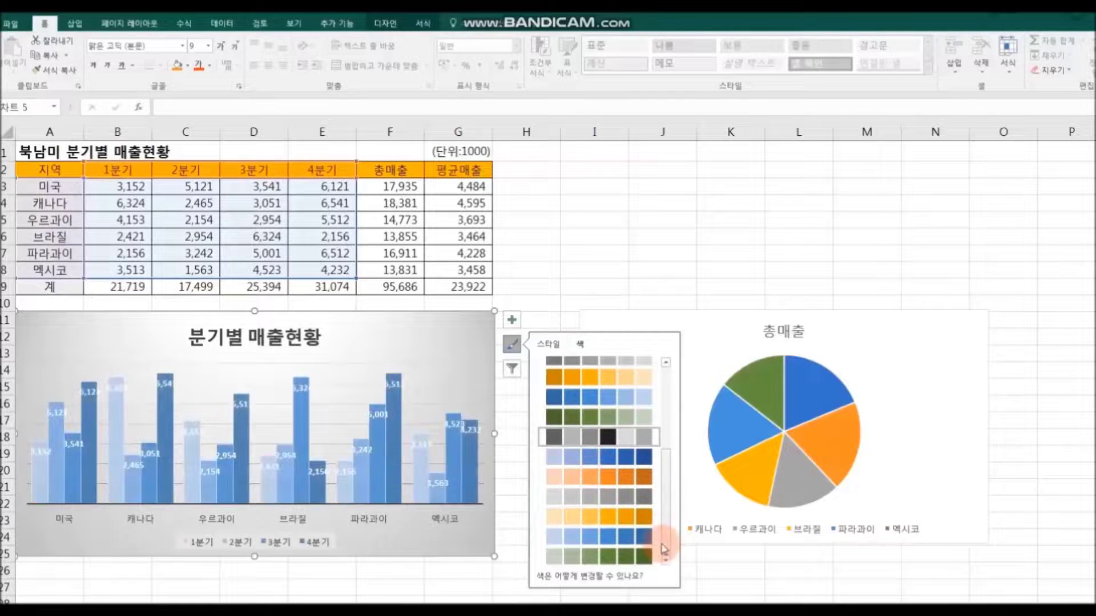
left_click(570, 476)
left_click(1017, 545)
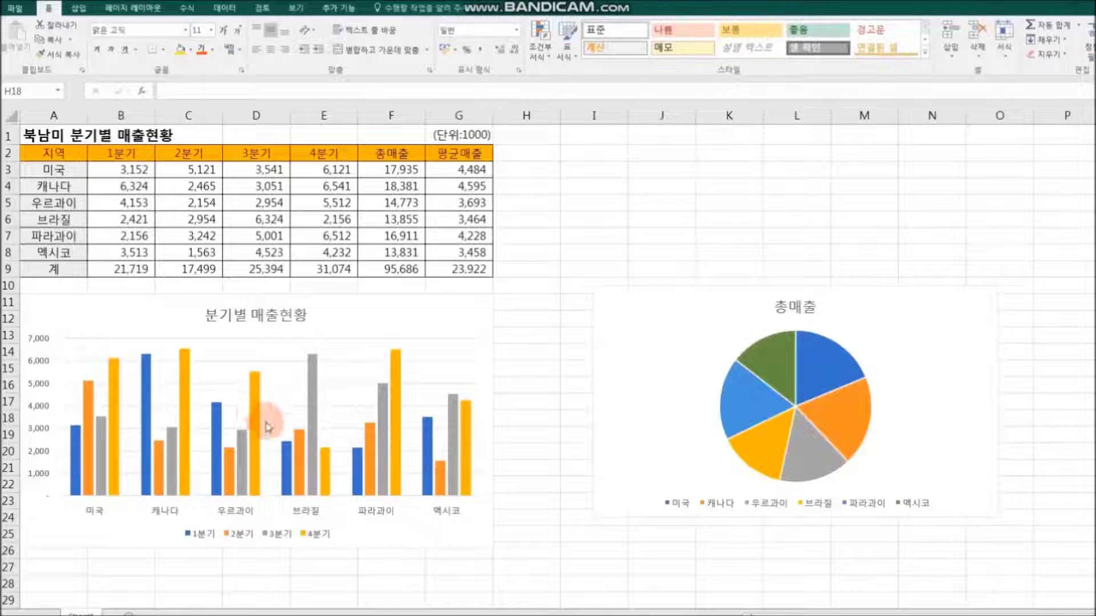
Limit the column chart's series (계열) filter to 1분기 and 2분기.
left_click(491, 378)
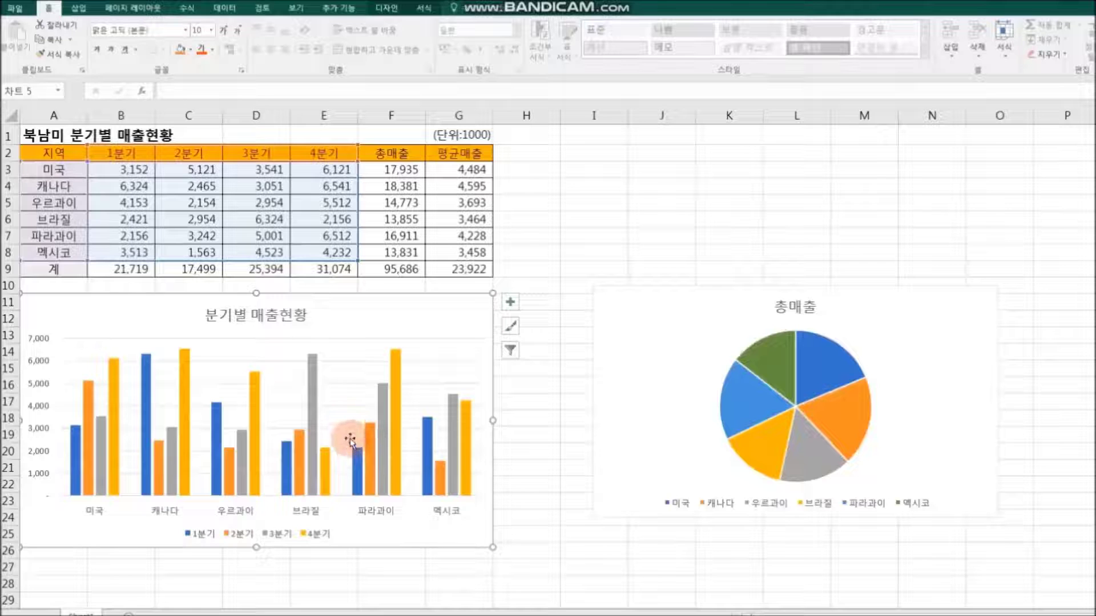
mouse_move(353, 455)
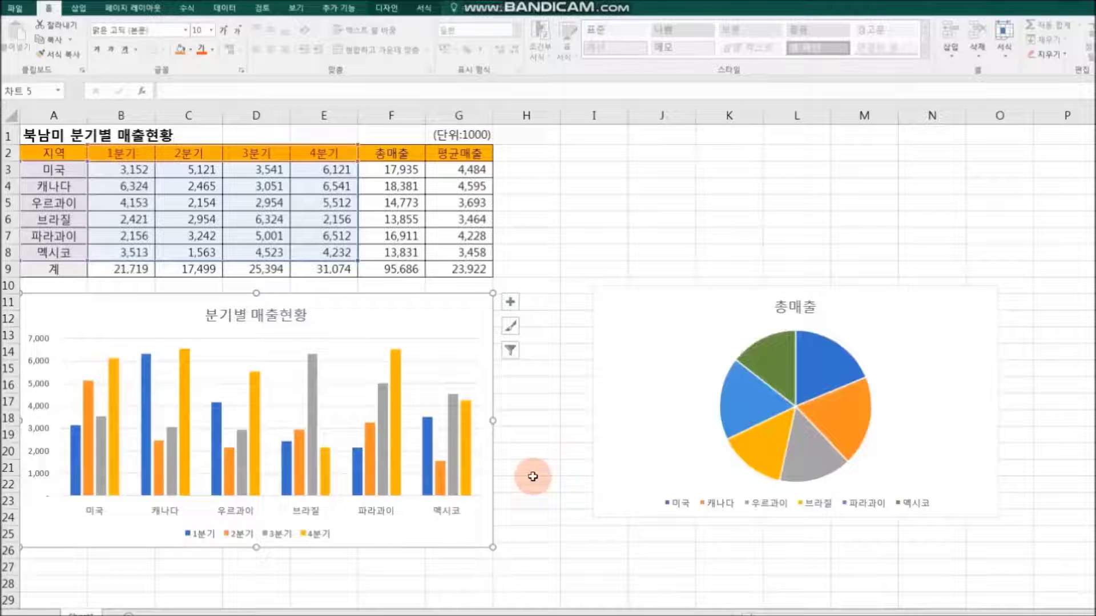
left_click(514, 354)
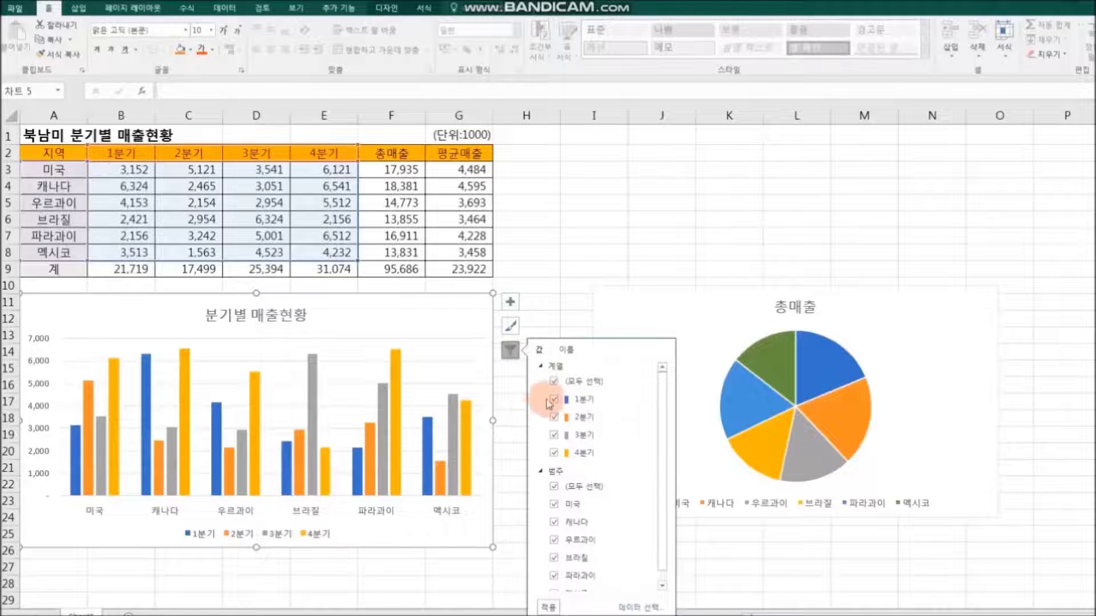
left_click(554, 381)
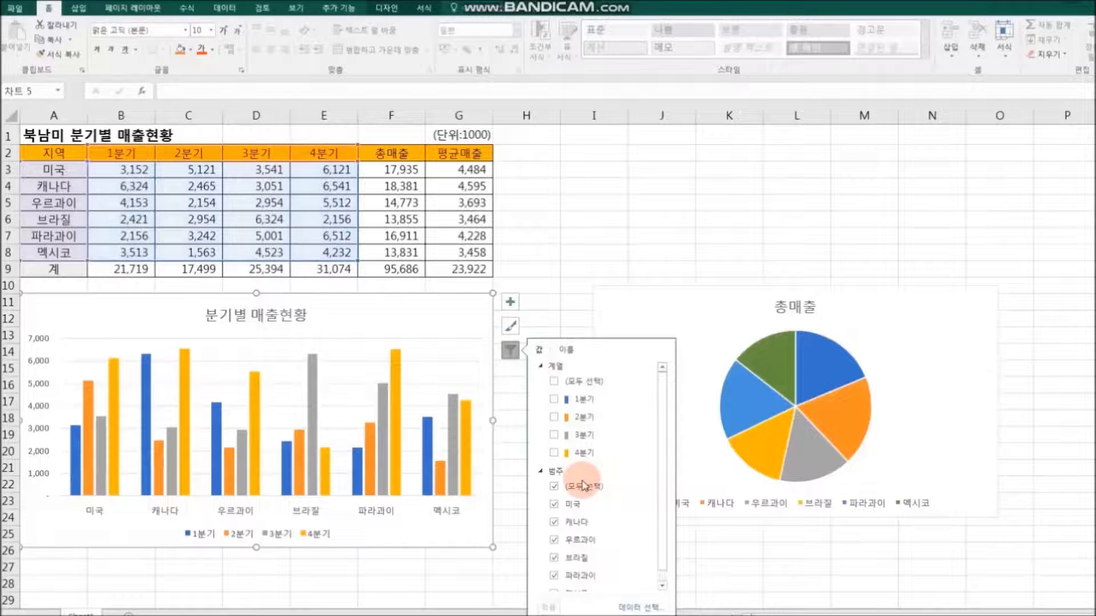
left_click(555, 401)
left_click(556, 419)
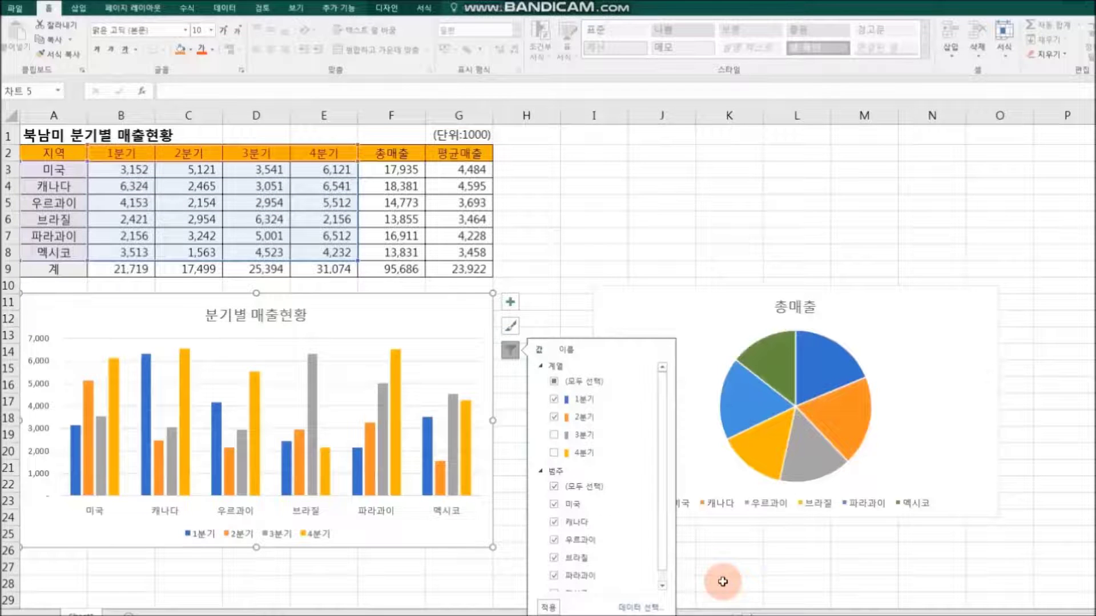
Limit the column chart's category (범주) filter to 캐나다 and 브라질, apply the filter and deselect the chart.
left_click(554, 486)
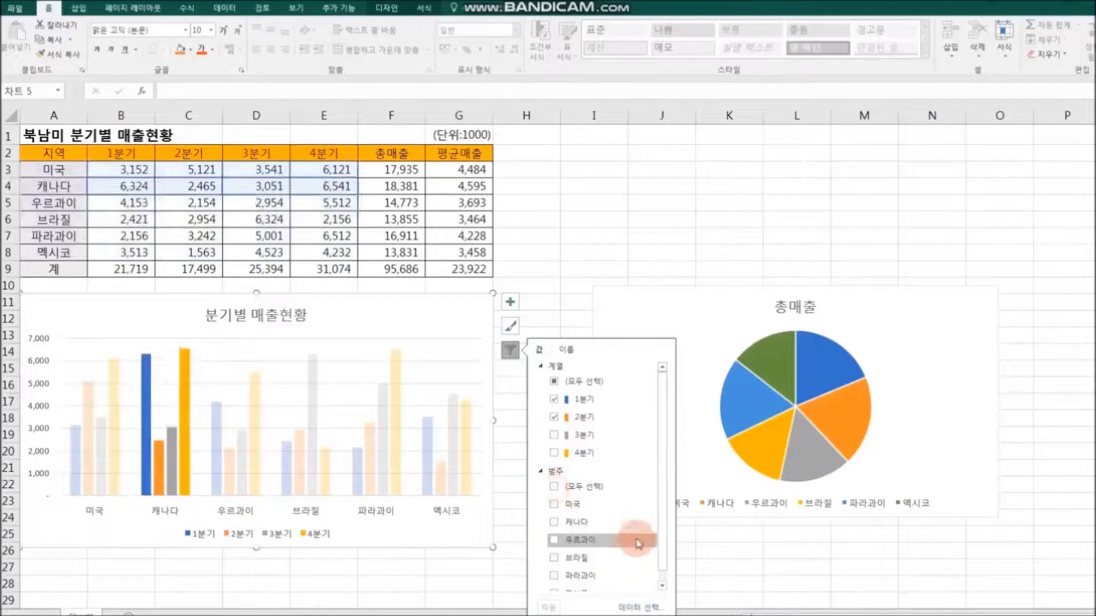
left_click(554, 523)
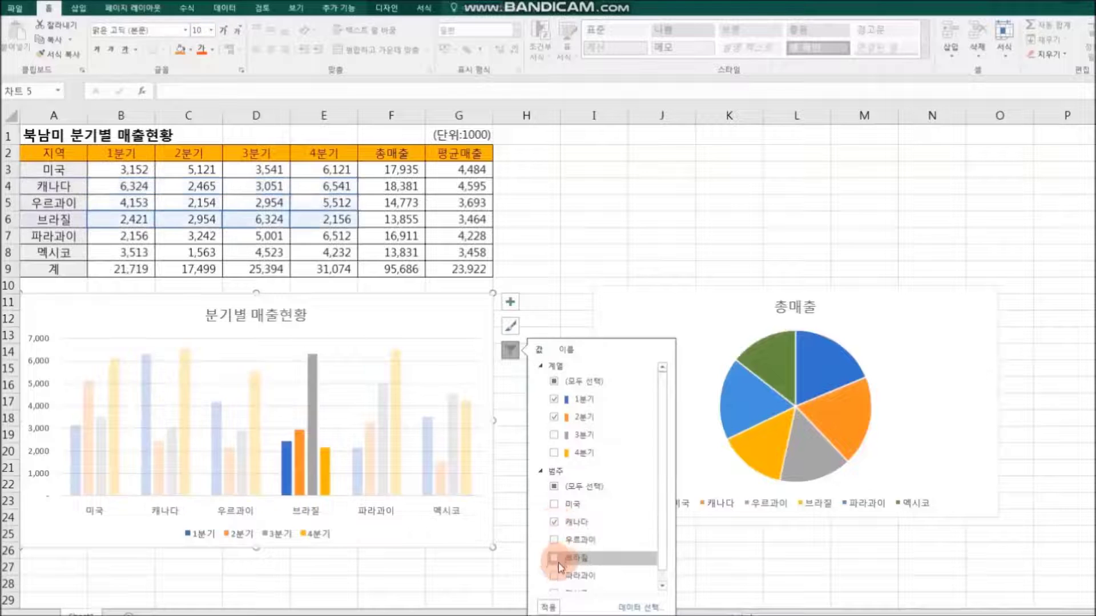
left_click(554, 558)
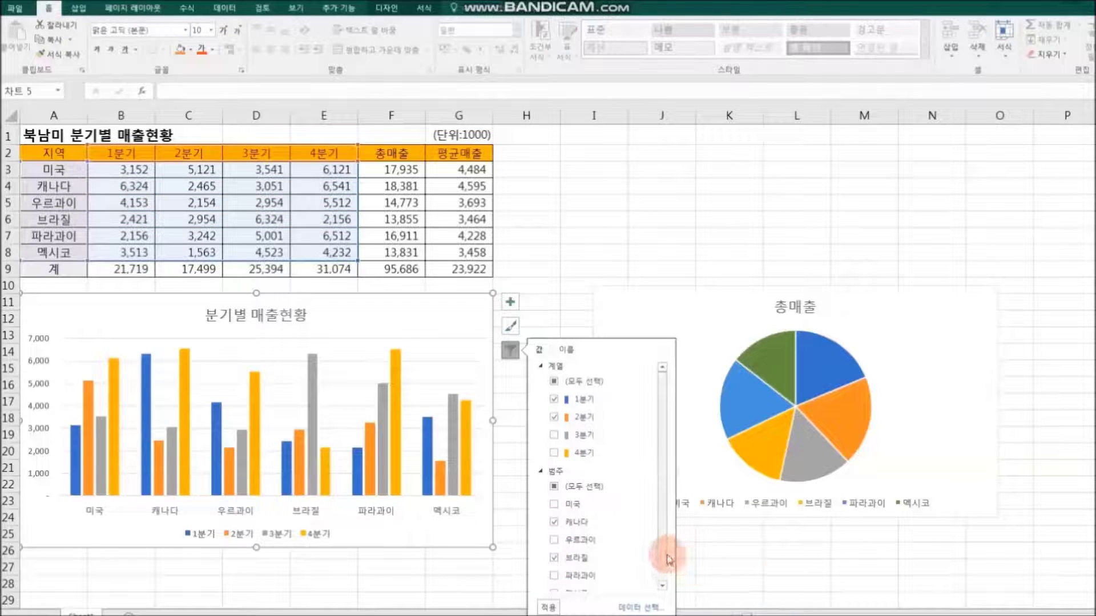
left_click(663, 578)
scroll(562, 568, "up", 1)
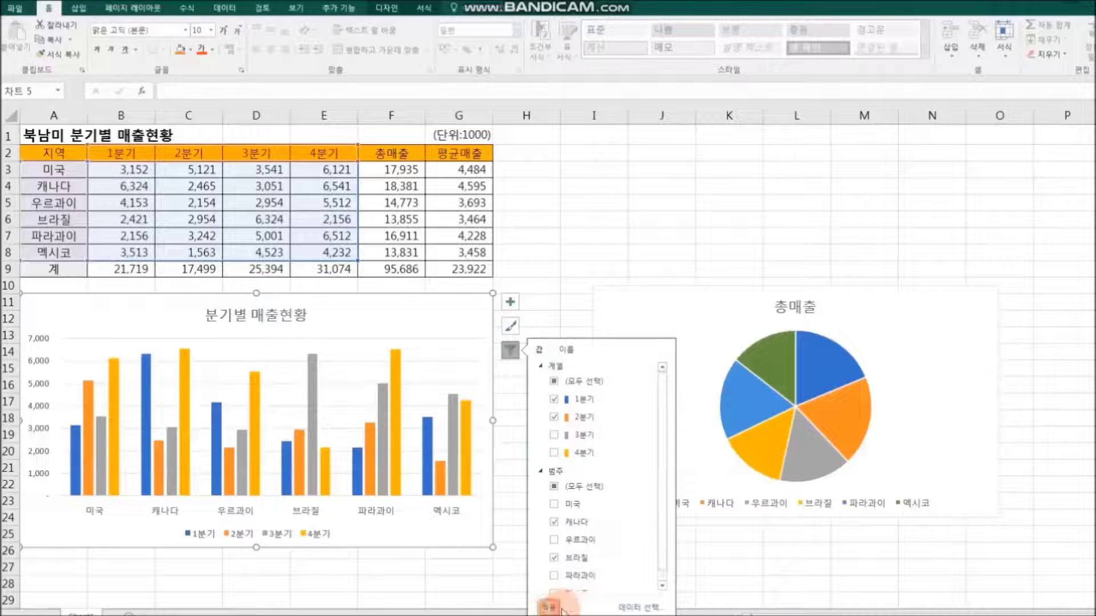
left_click(741, 565)
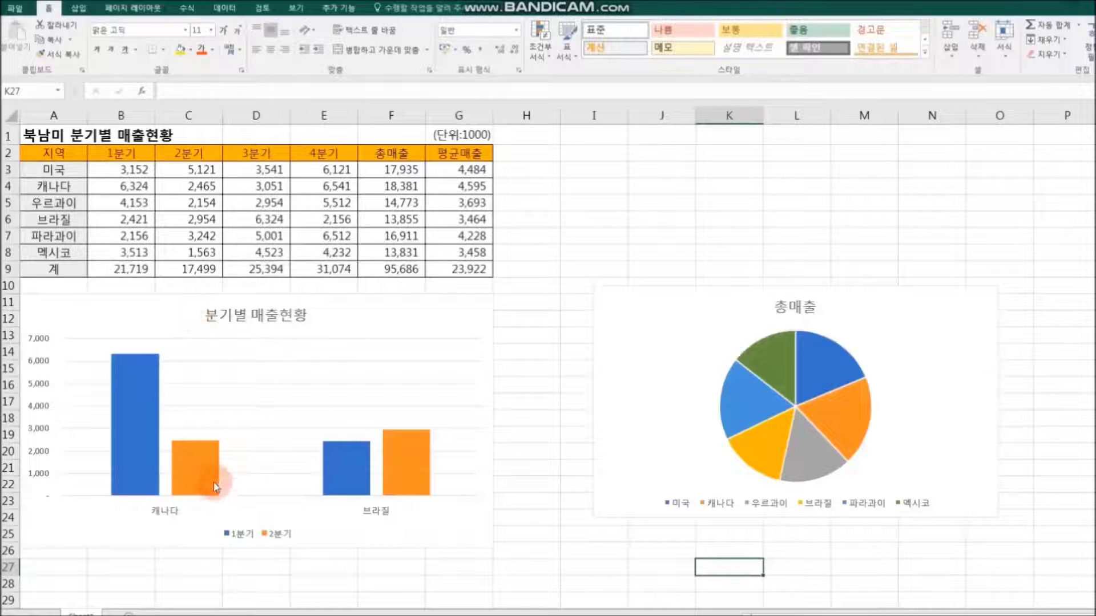
mouse_move(143, 438)
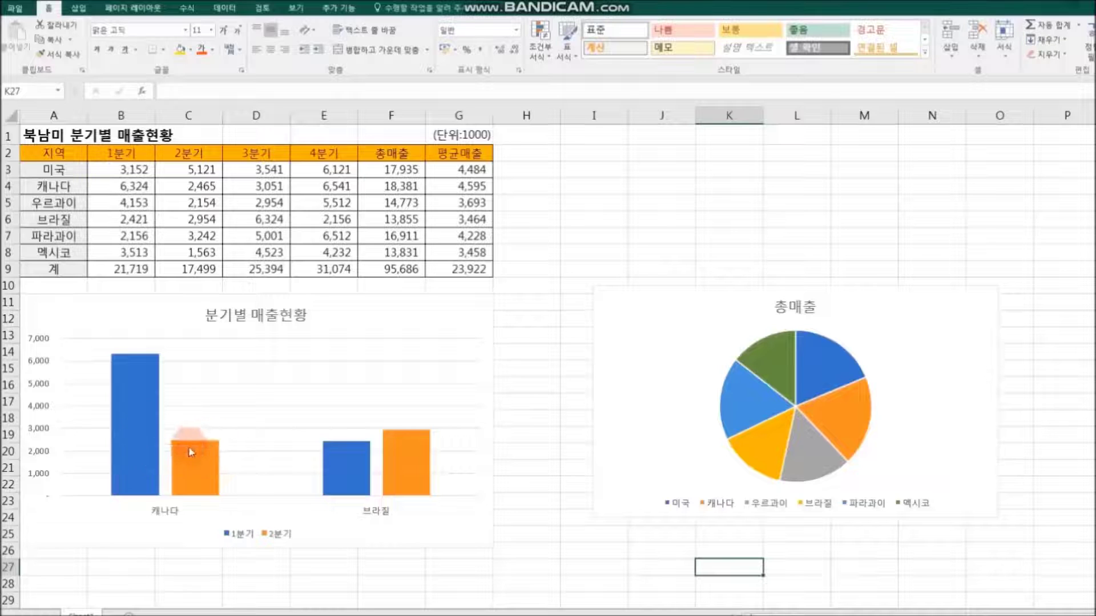
mouse_move(191, 452)
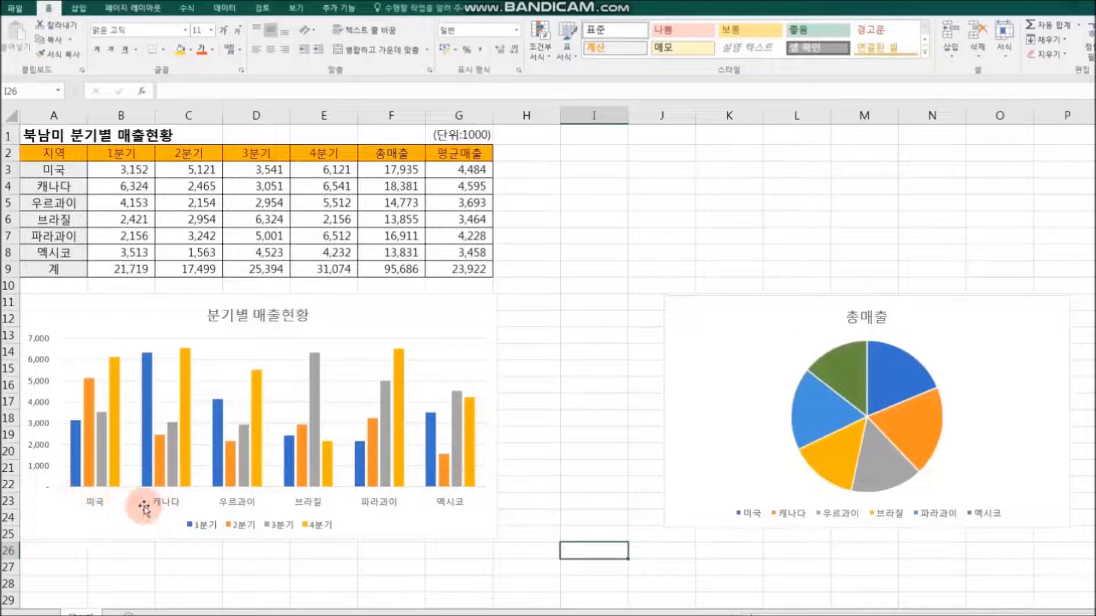
mouse_move(105, 441)
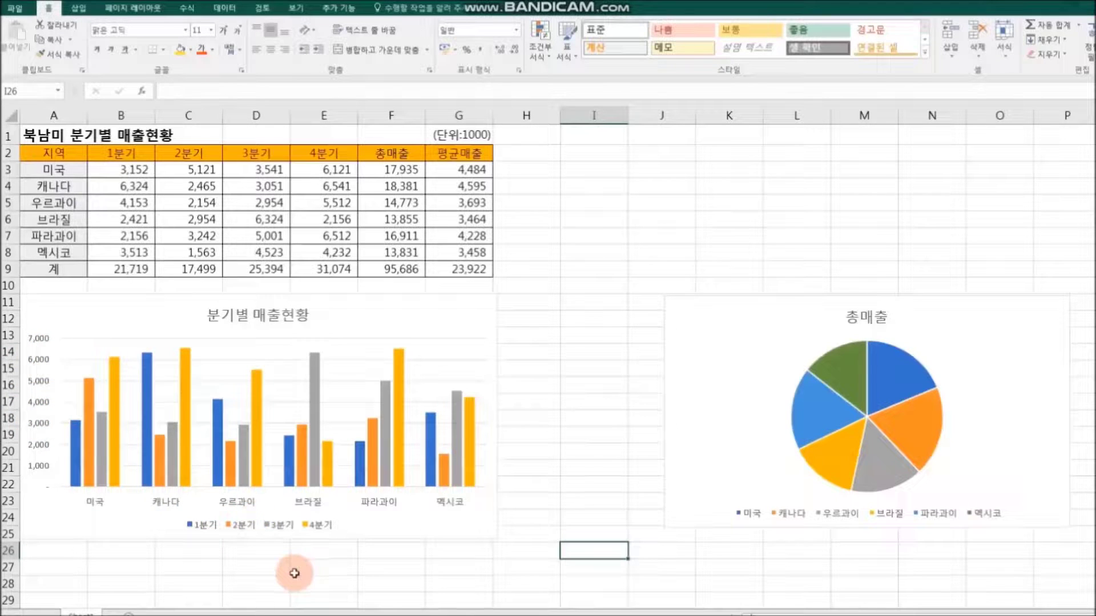
Switch the rows and columns of the column chart's source data so the quarters form the horizontal axis categories.
left_click(497, 411)
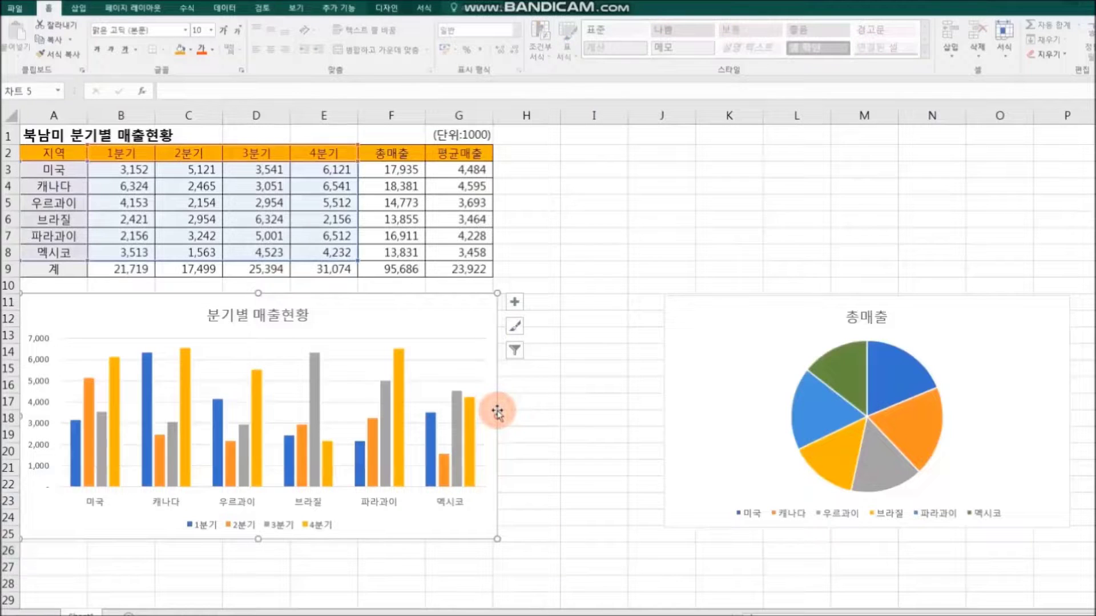
left_click(516, 352)
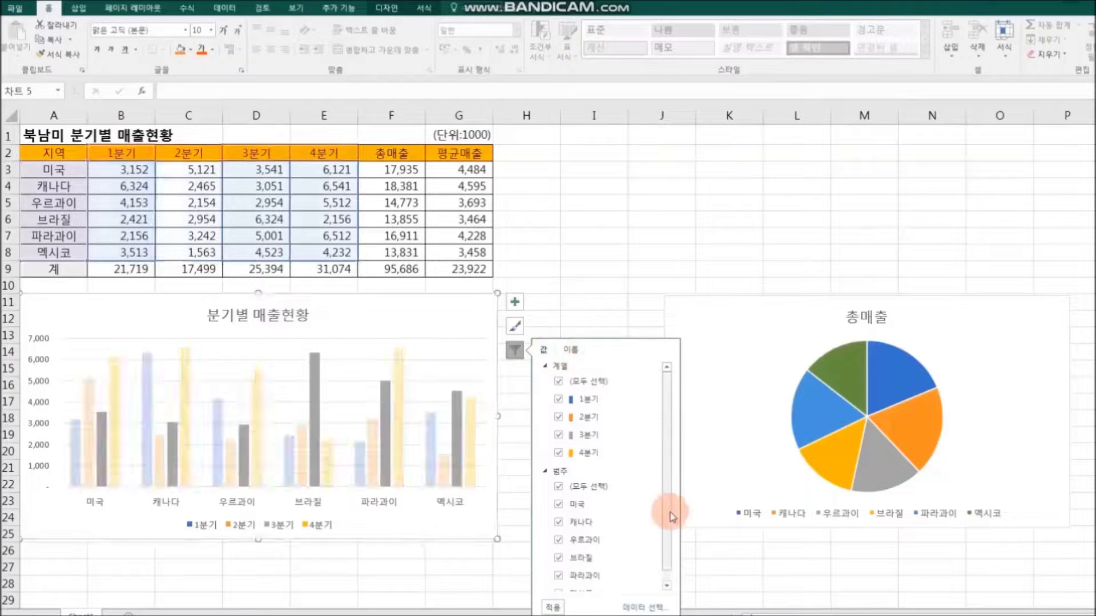
left_click(662, 609)
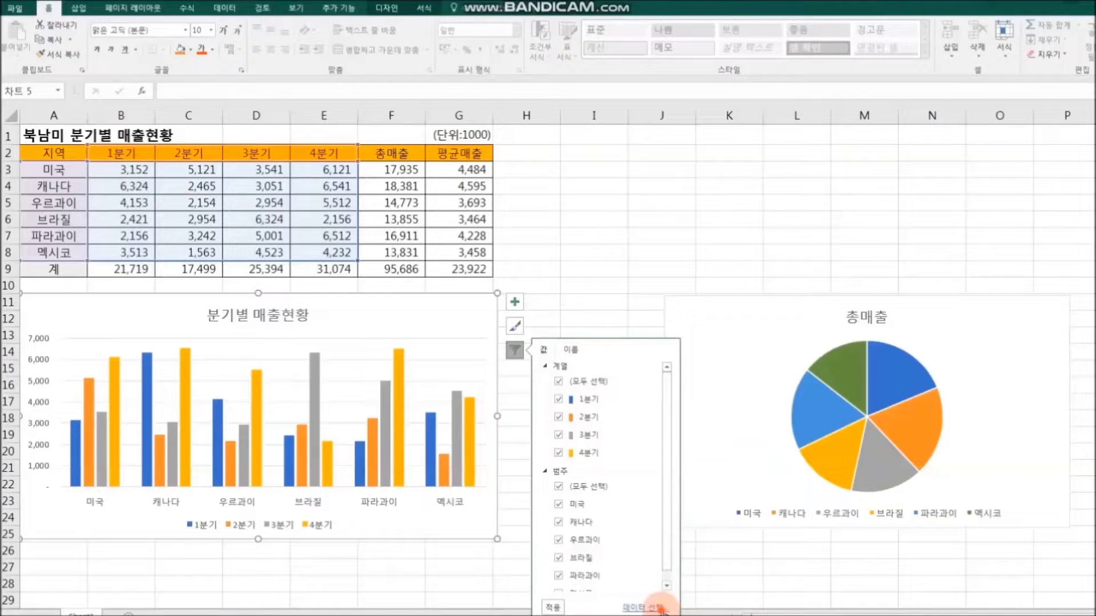
left_click_drag(656, 196, 697, 170)
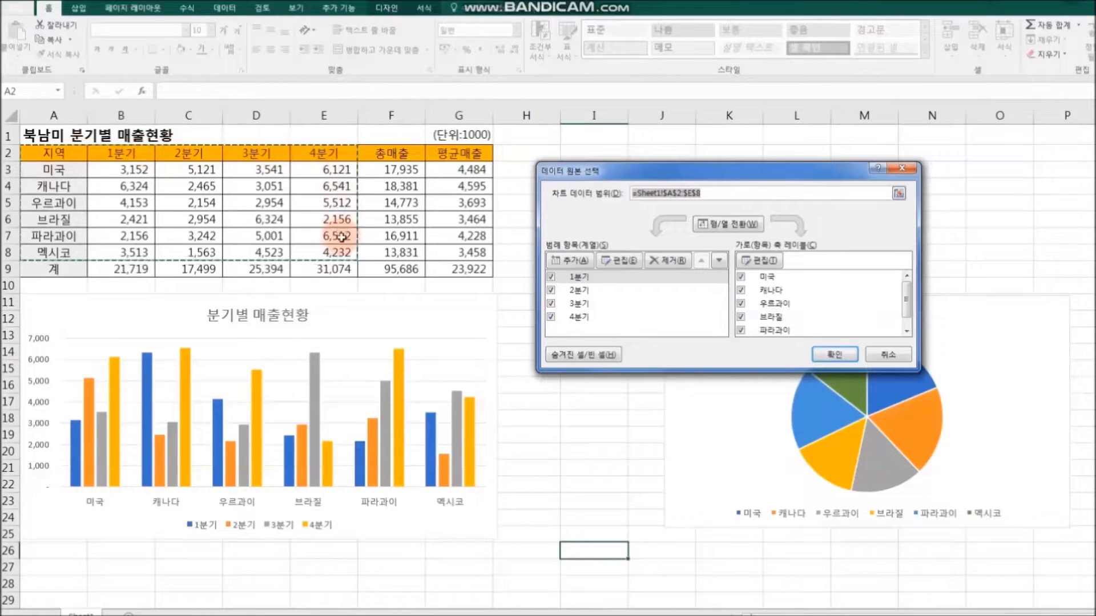
left_click(741, 226)
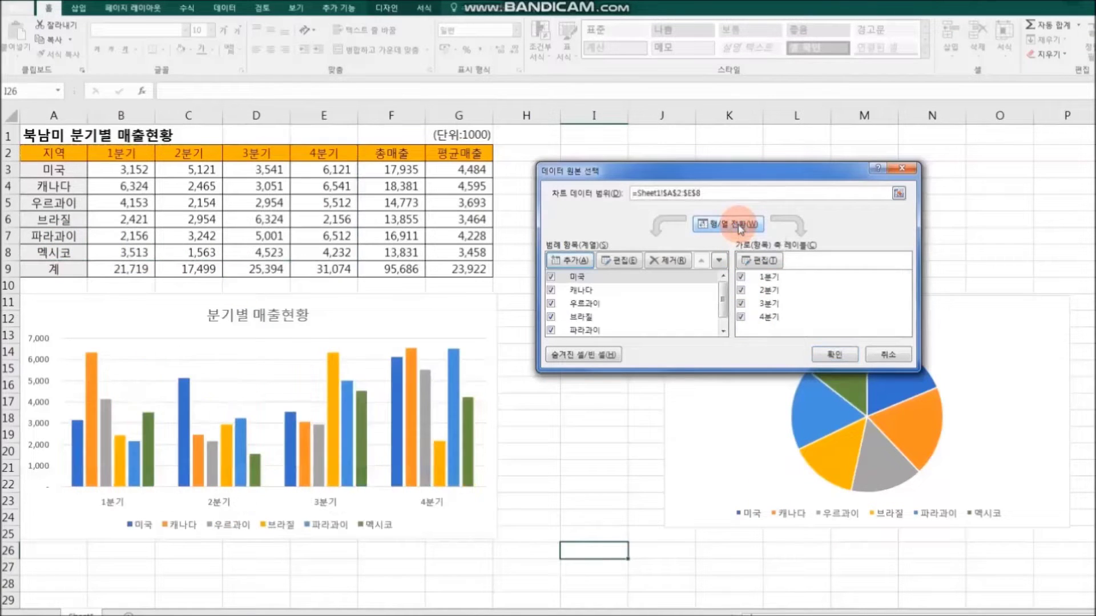
left_click(834, 354)
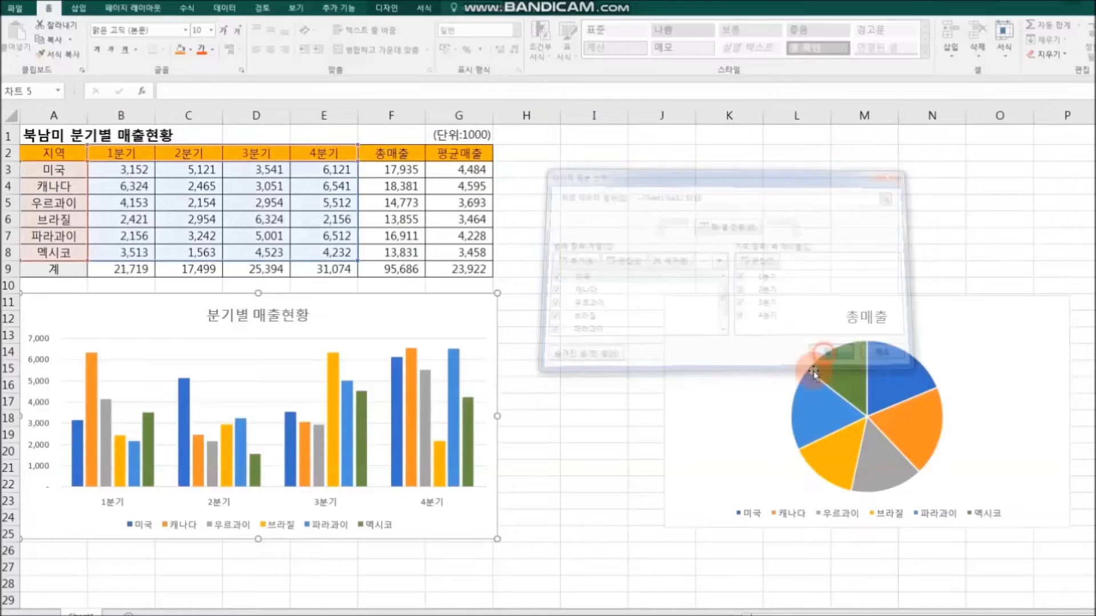